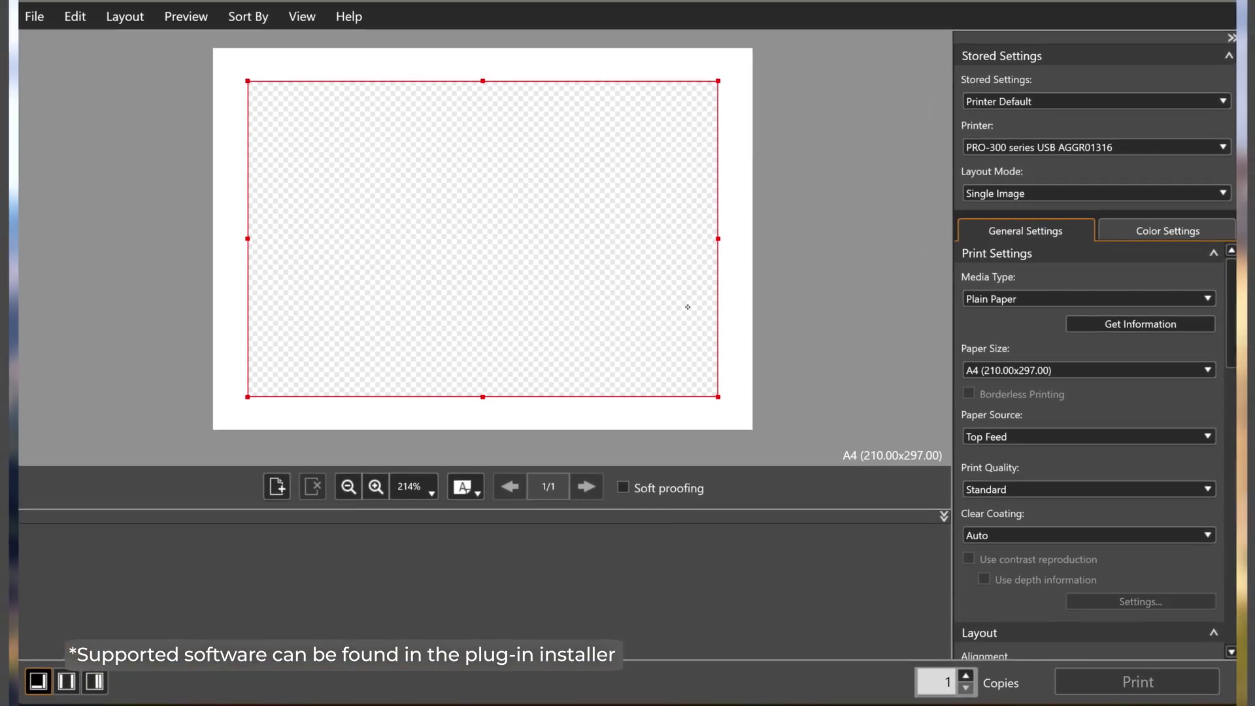
Add the network PRO-300 series printer at 192.168.111.31 through Add Printer and Find Printer
left_click(1014, 149)
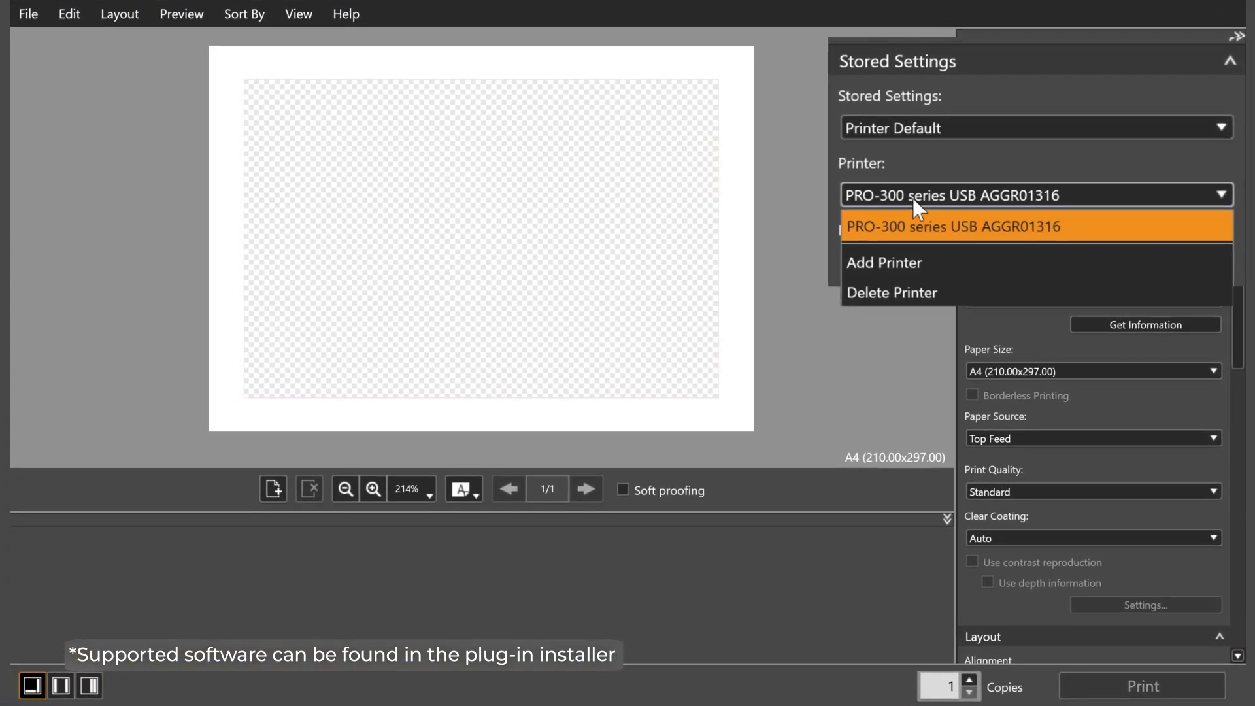
left_click(901, 277)
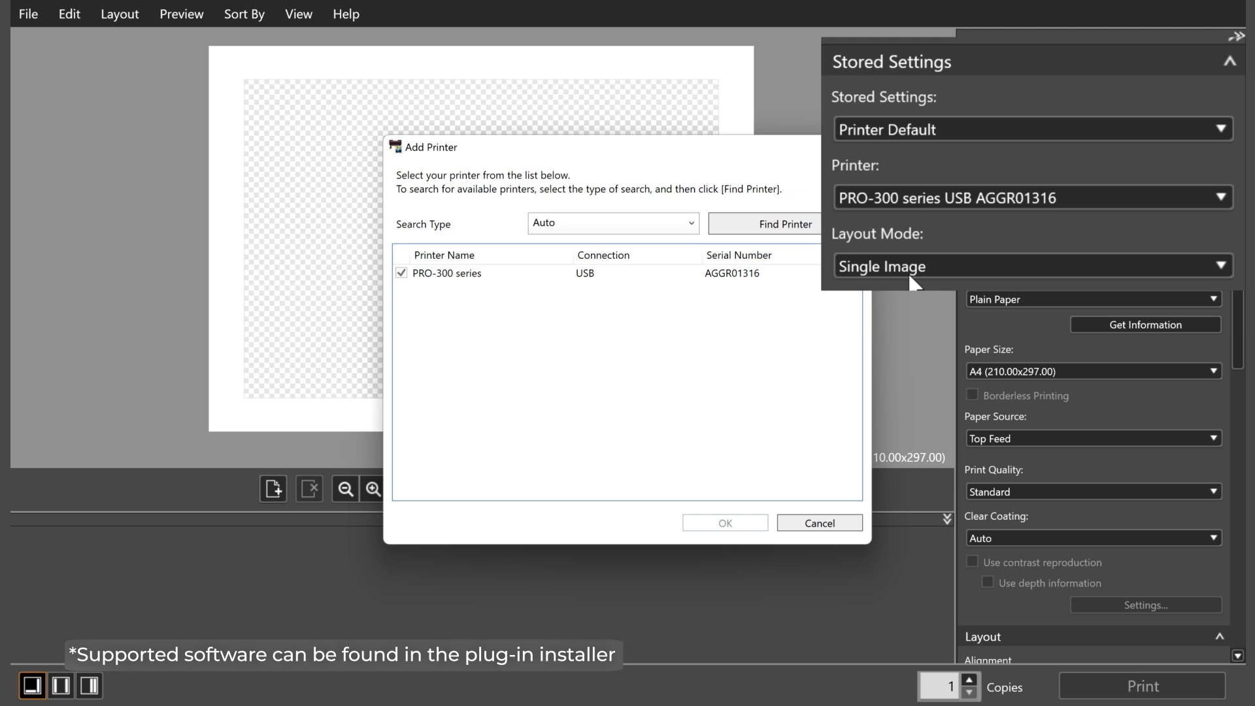
left_click(755, 225)
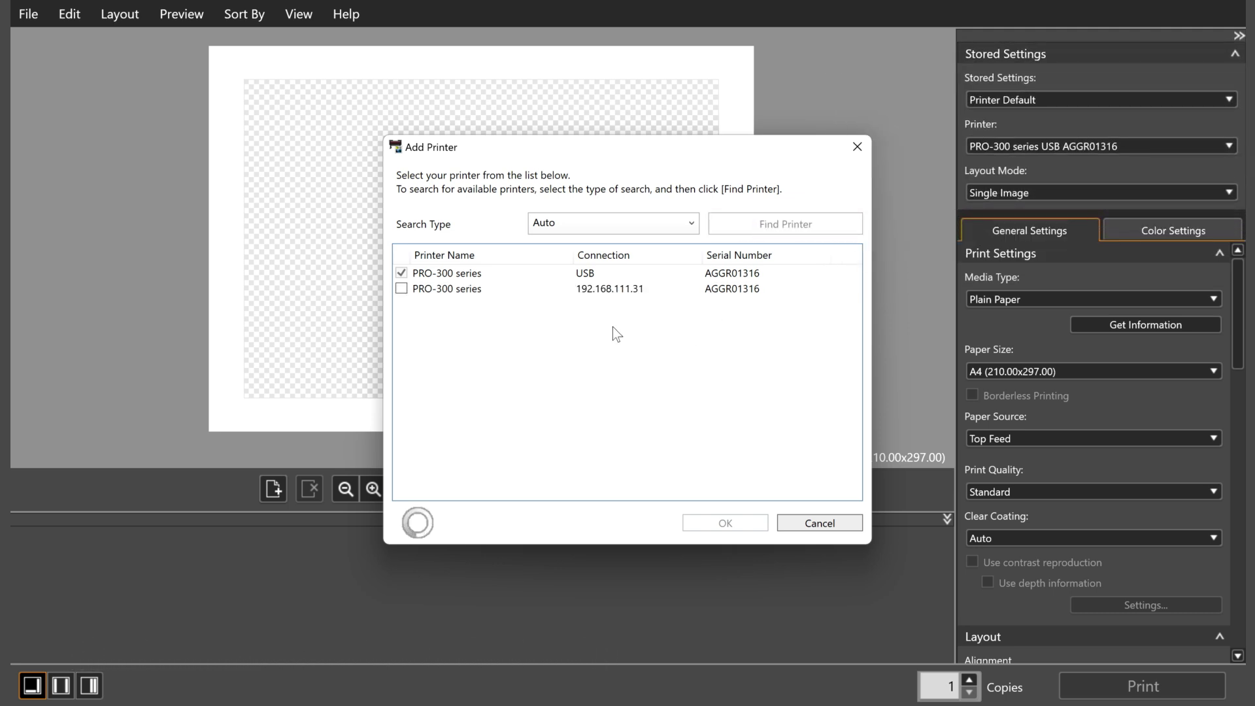
left_click(401, 291)
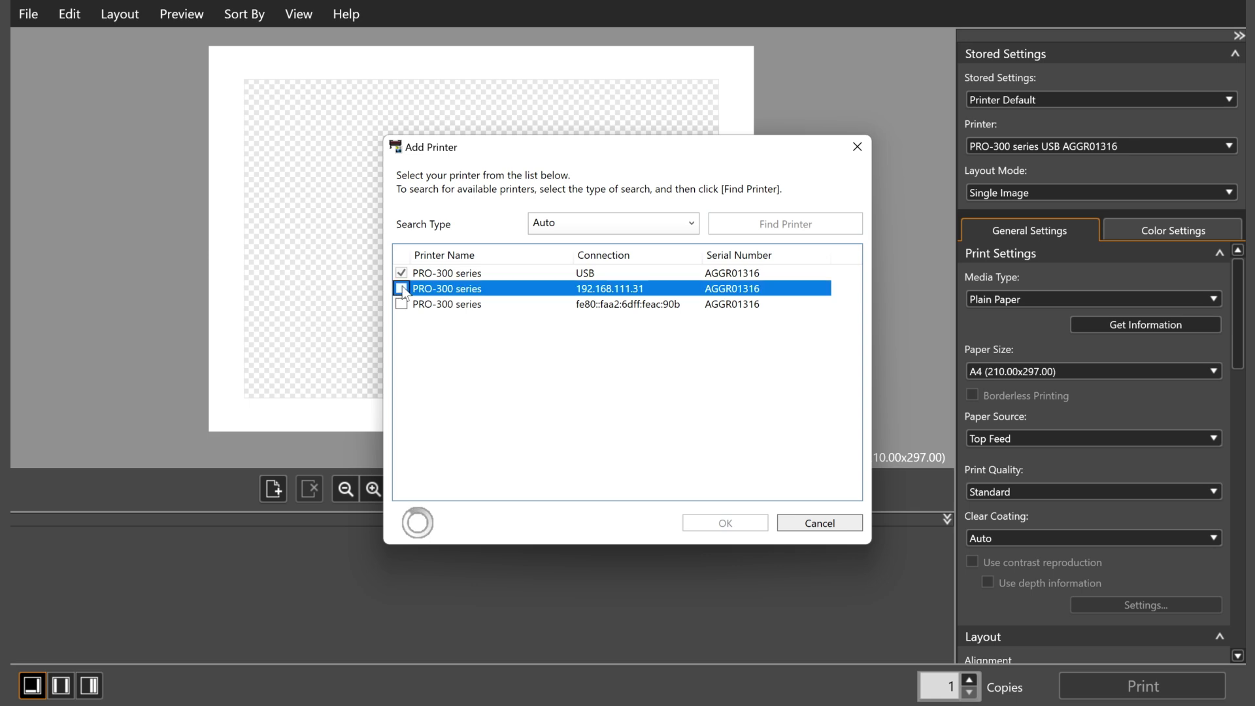
left_click(725, 523)
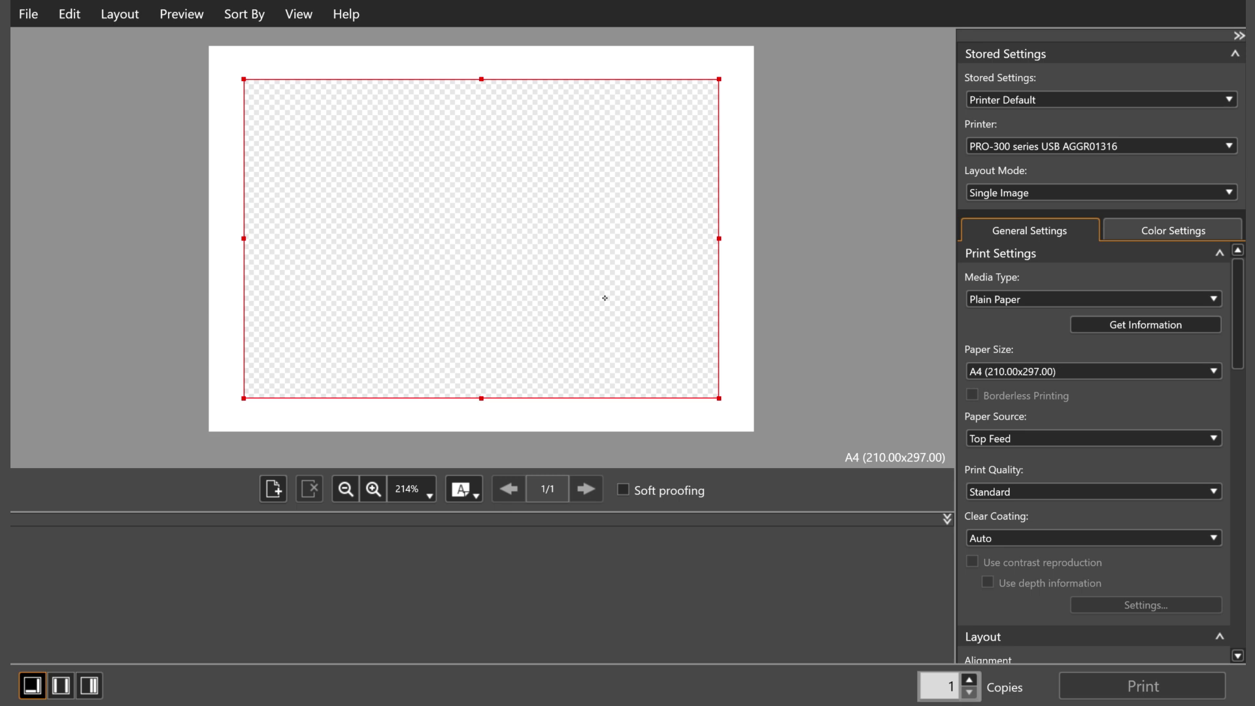
Open Fine Art Rough 1 through File > Open
left_click(22, 13)
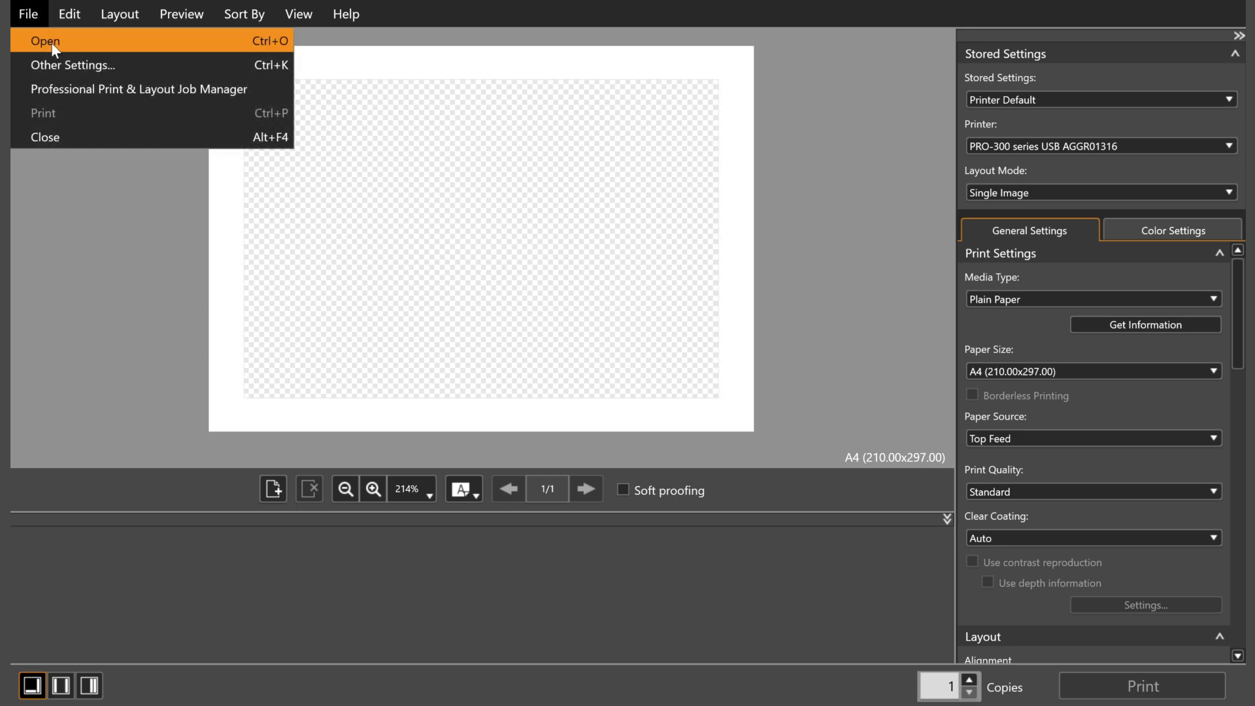
left_click(53, 42)
left_click(321, 146)
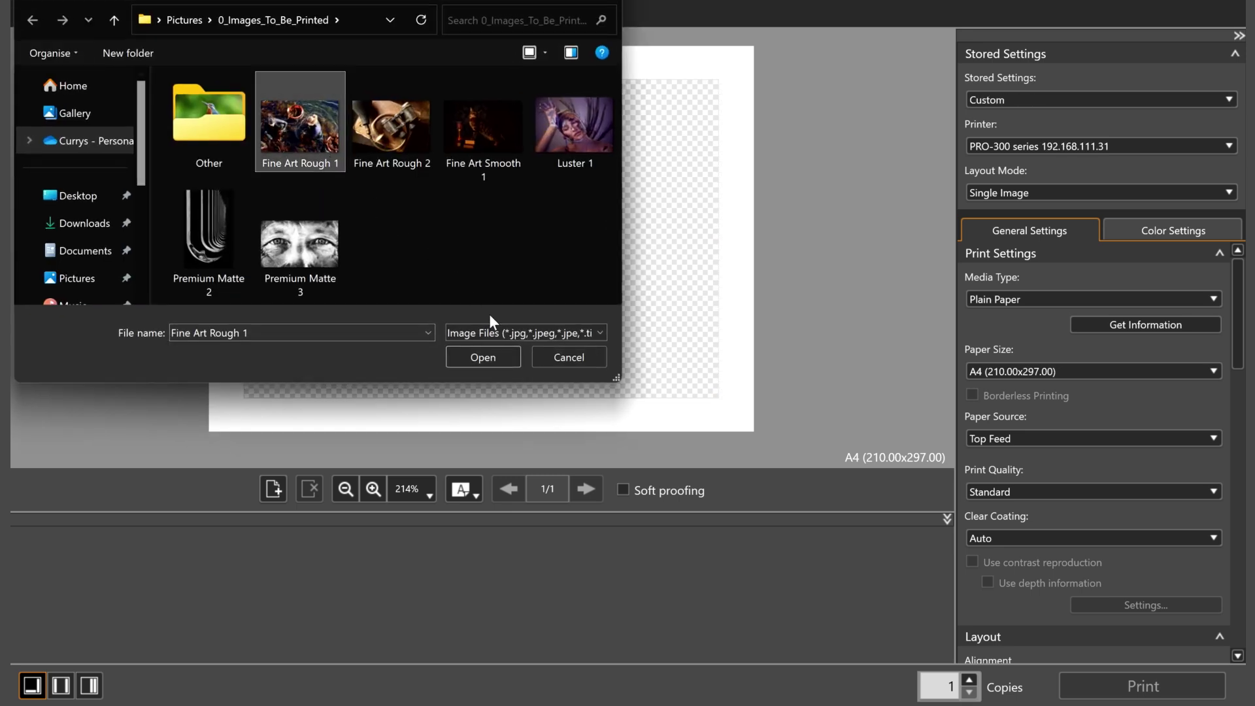
left_click(489, 361)
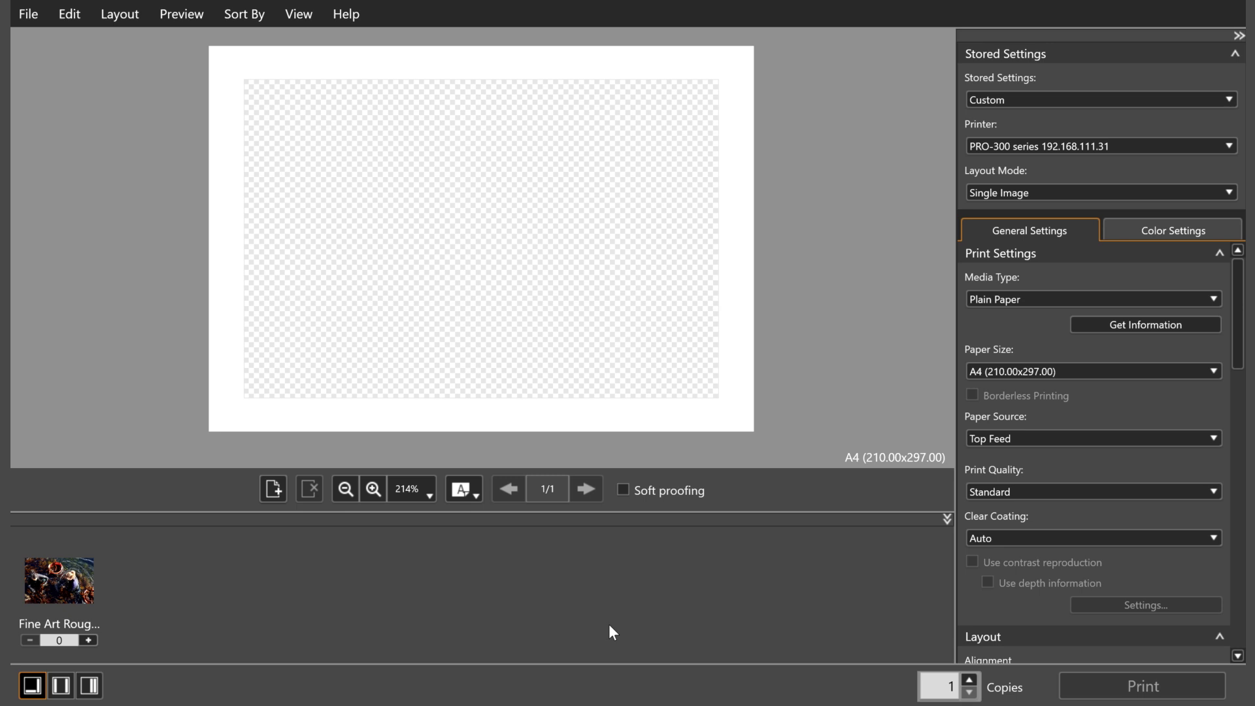
Drag the other five photos from File Explorer into the thumbnail strip
key("alt+Tab")
left_click_drag(1075, 387, 390, 646)
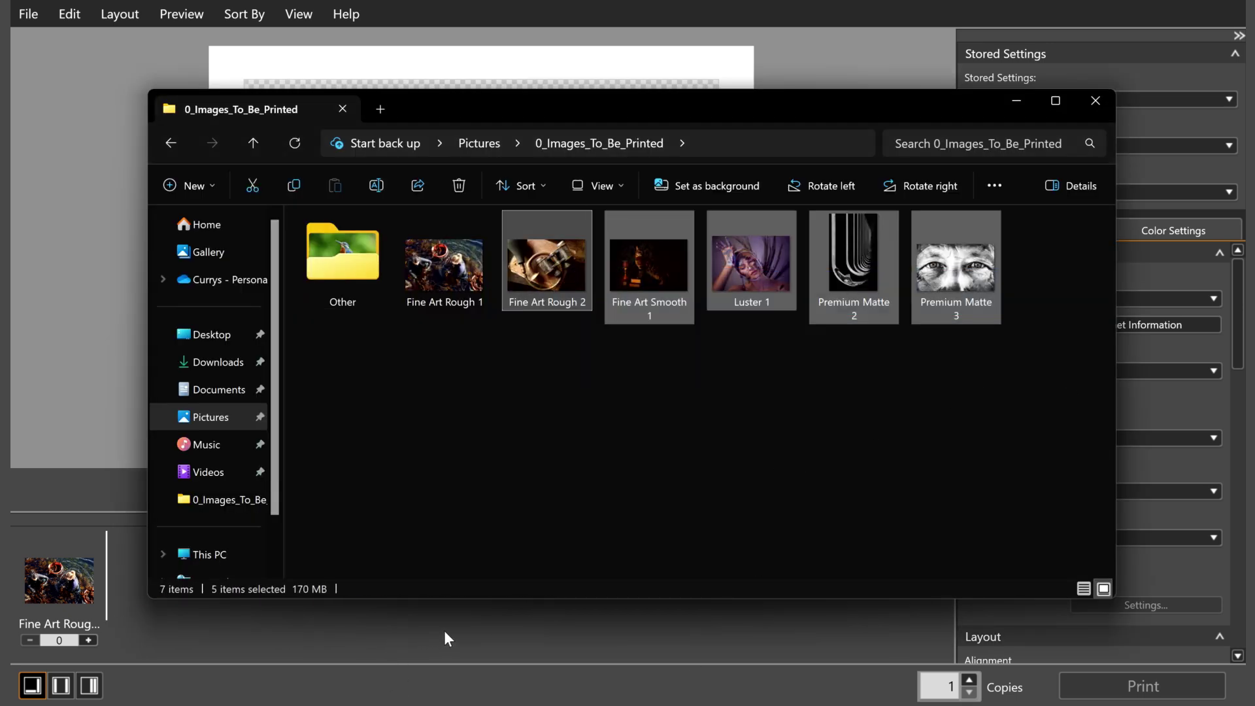
left_click(608, 645)
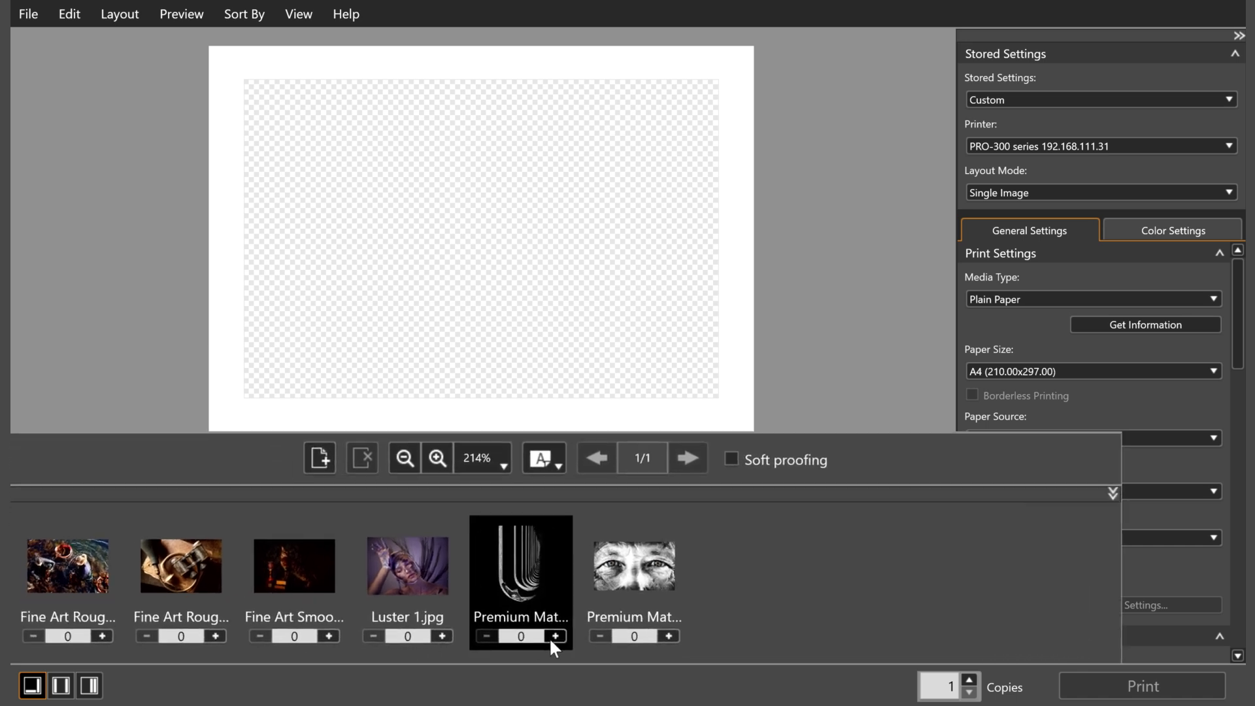
Place Premium Matte 2 on the page and switch the page to portrait
left_click(473, 640)
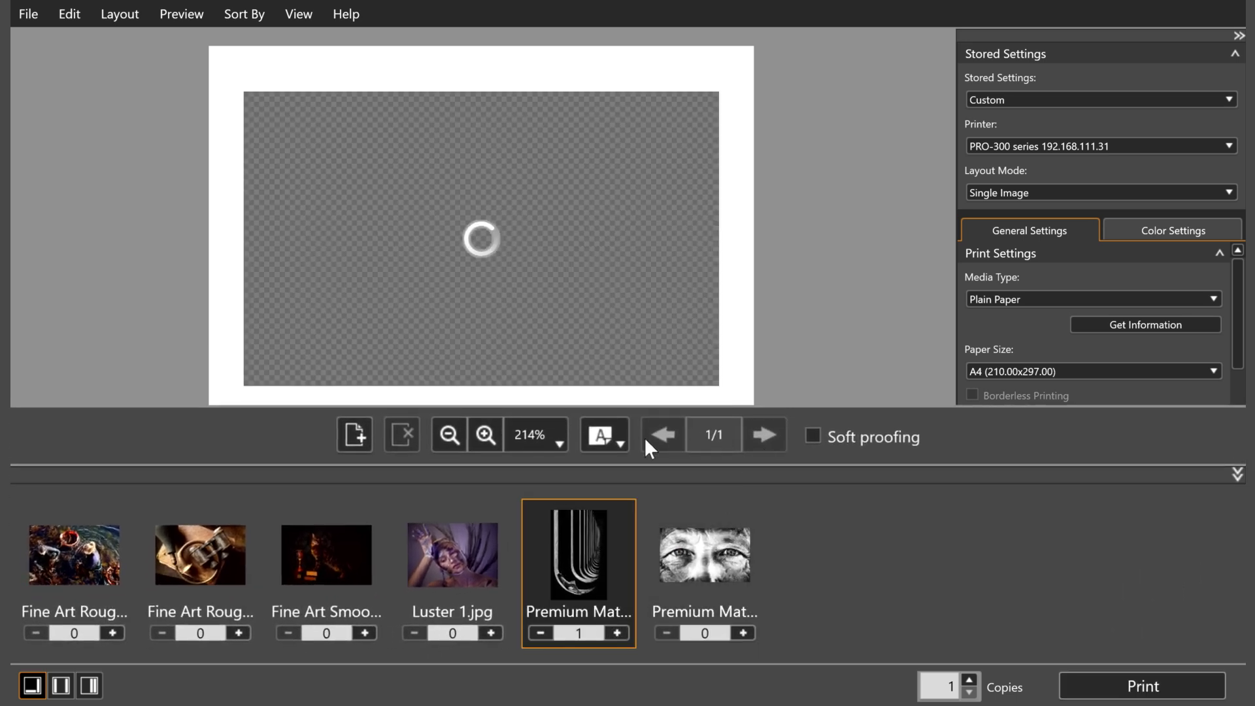
left_click(610, 433)
left_click(609, 485)
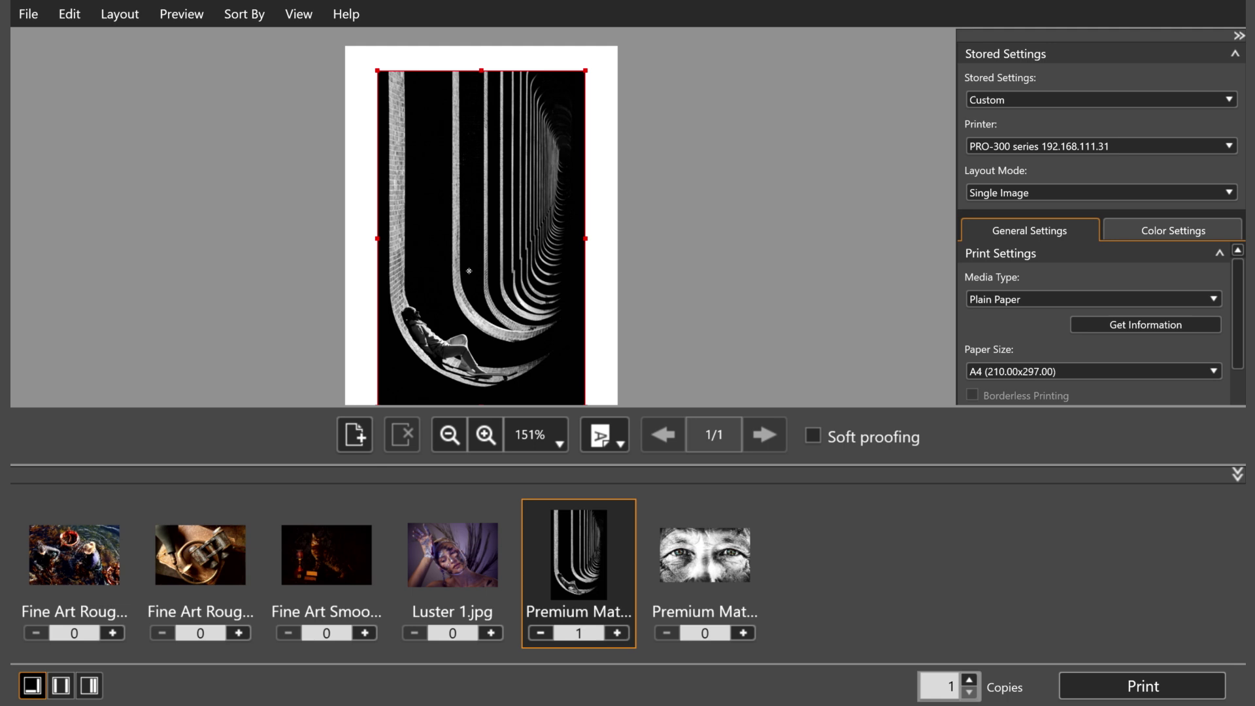
left_click(613, 429)
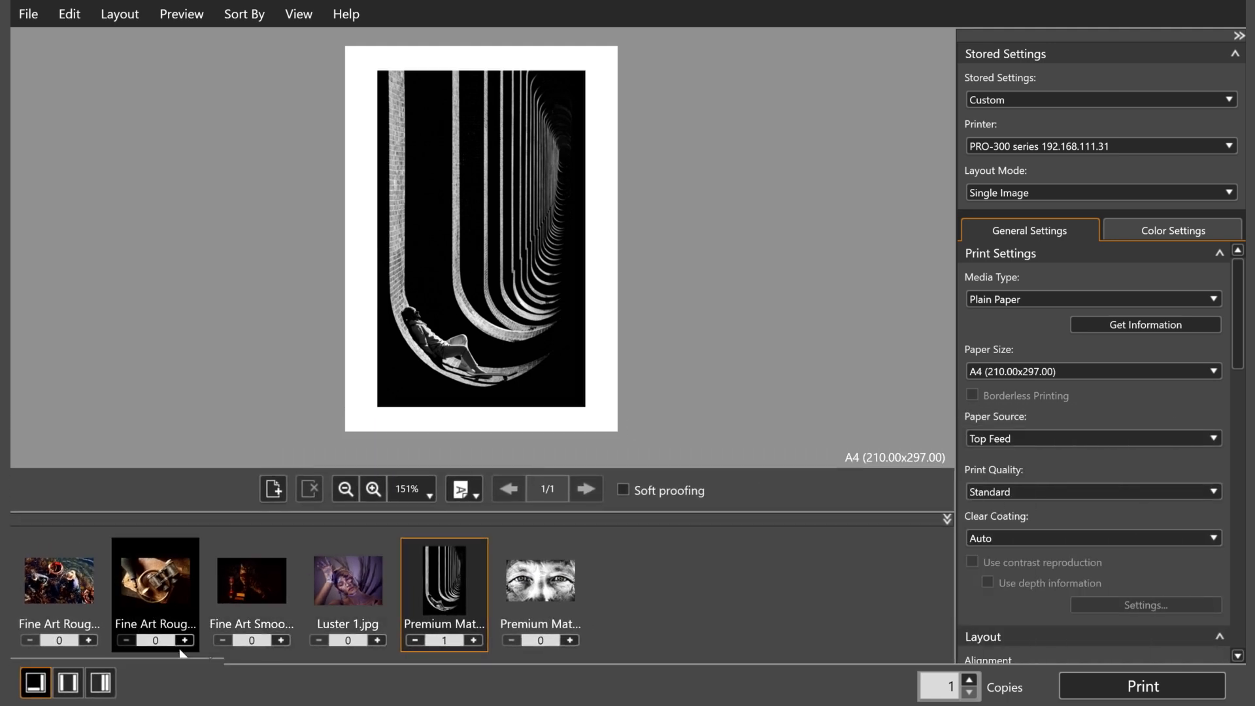
Try the left, right and bottom image-list layouts, then place Luster 1.jpg on the page
left_click(122, 662)
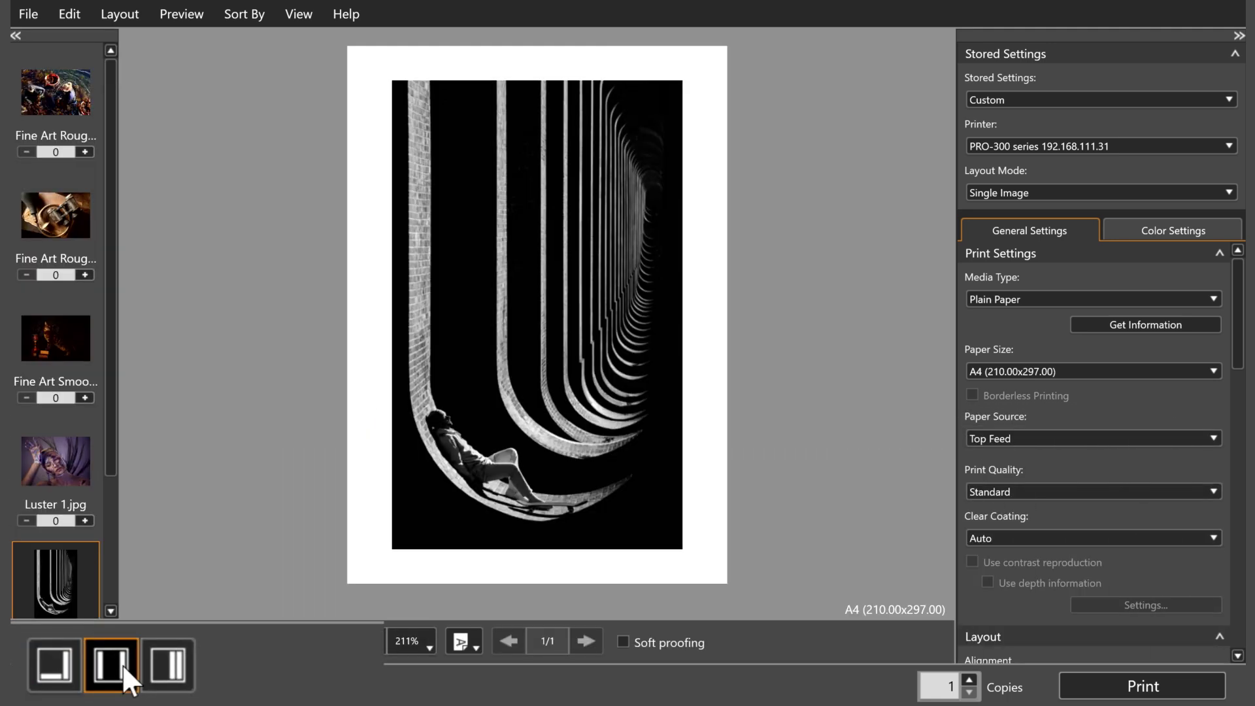
left_click(174, 657)
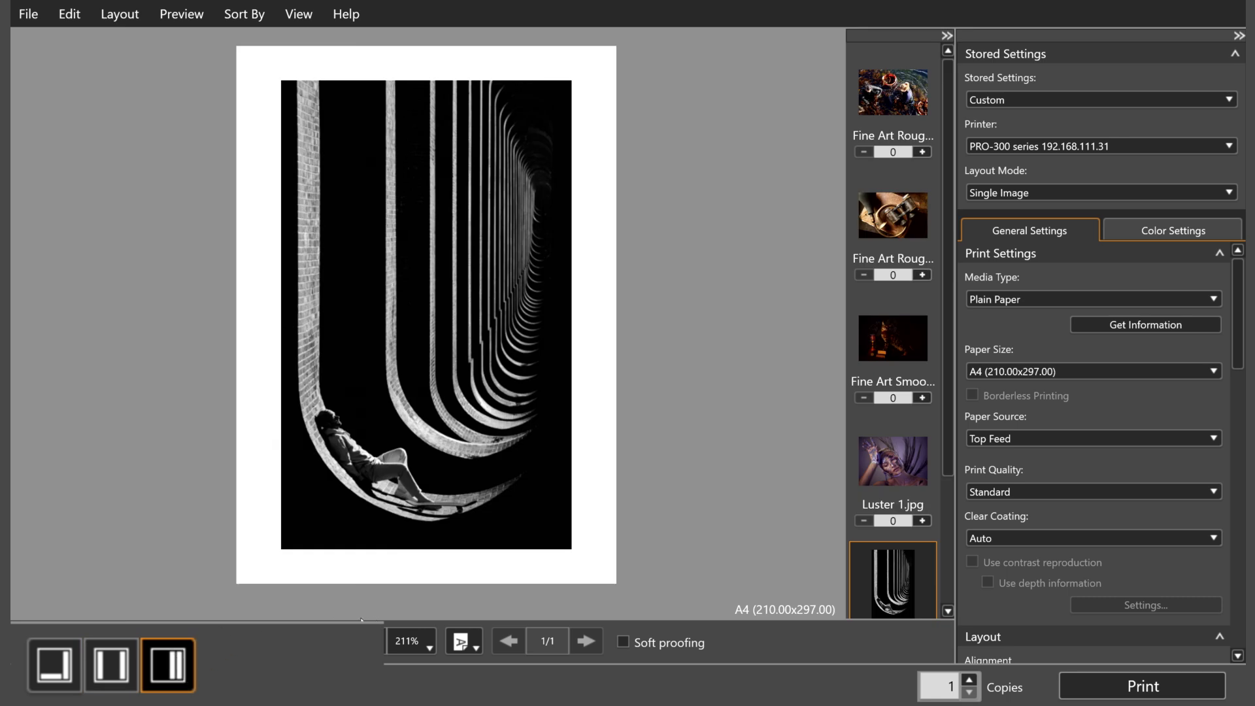
left_click(60, 664)
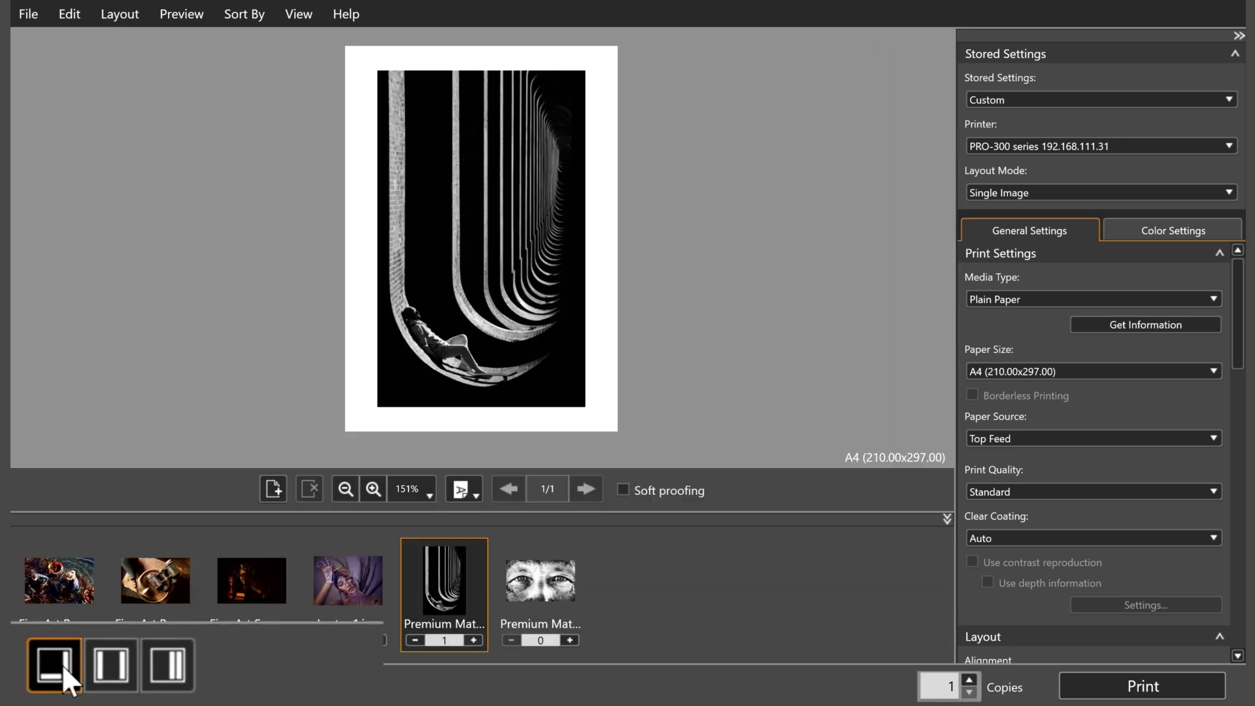
left_click(382, 562)
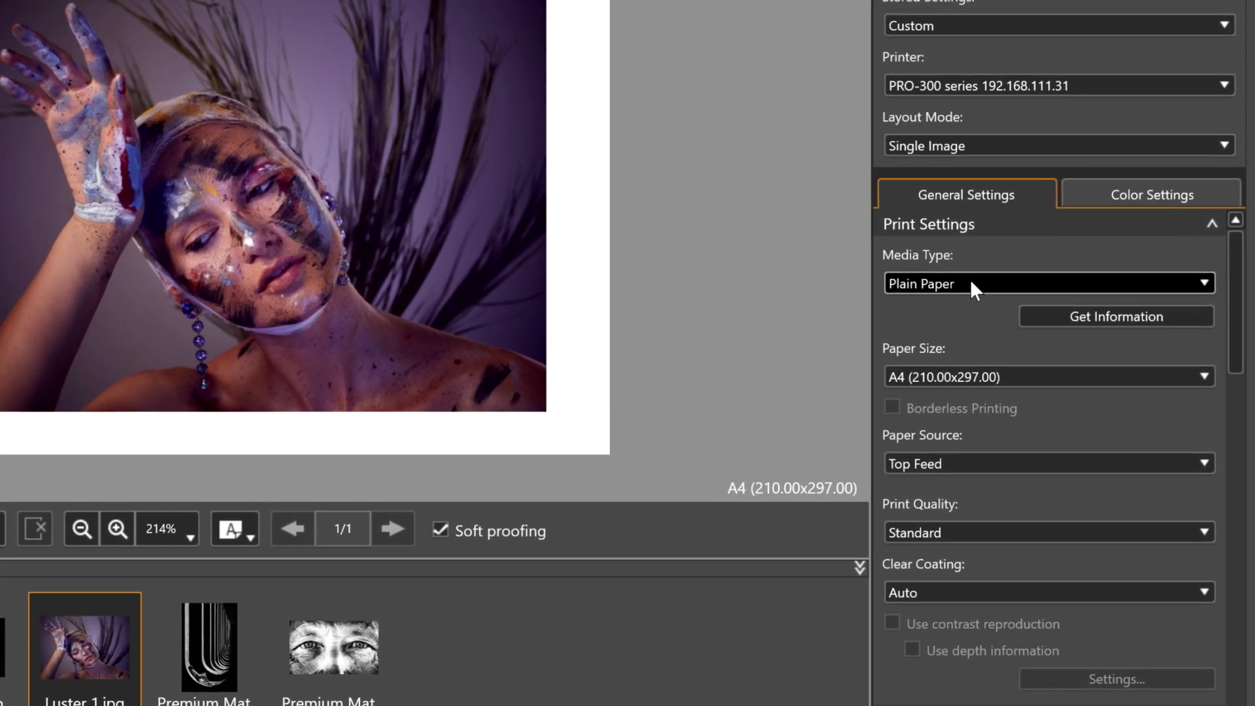
Set the media type to Photo Paper Pro Luster
left_click(990, 281)
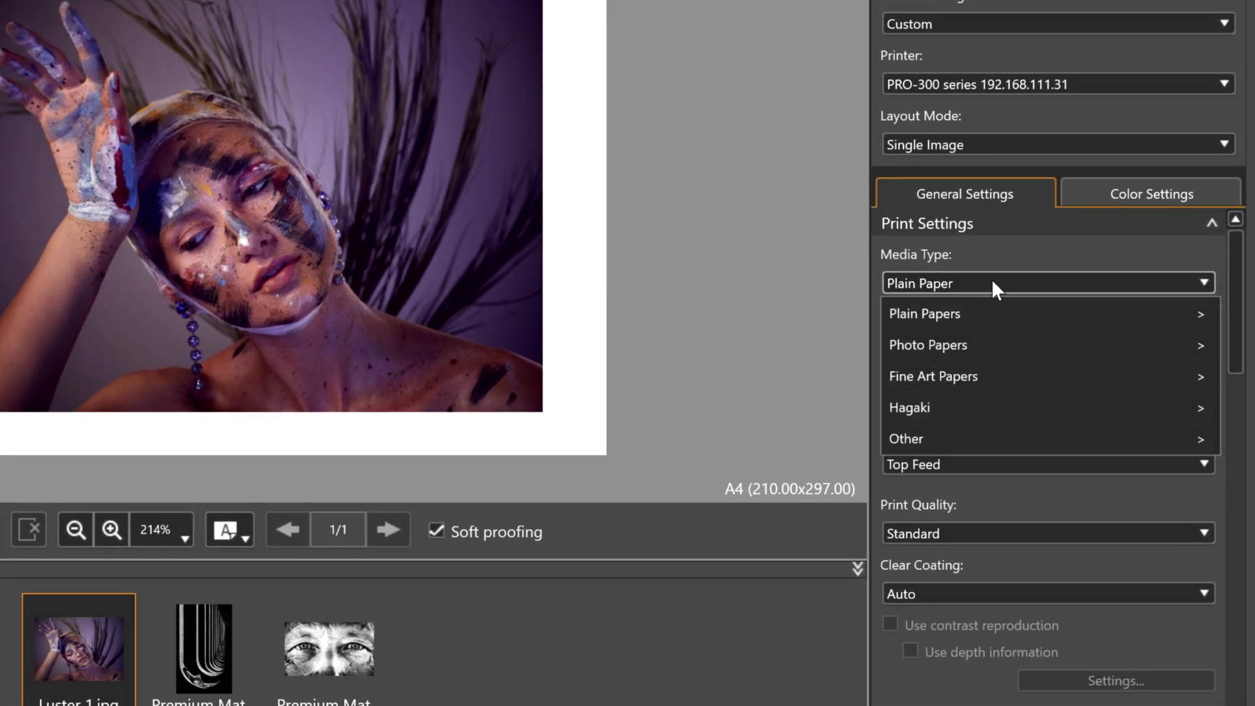
mouse_move(1002, 340)
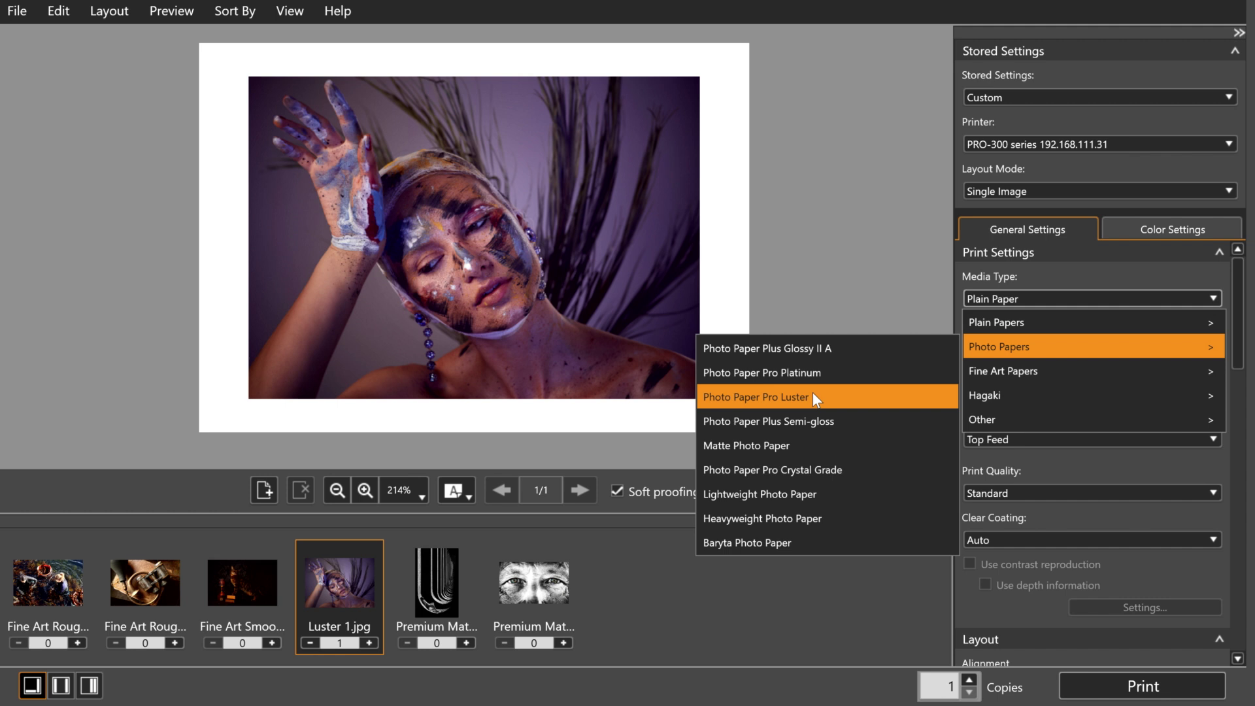
left_click(817, 395)
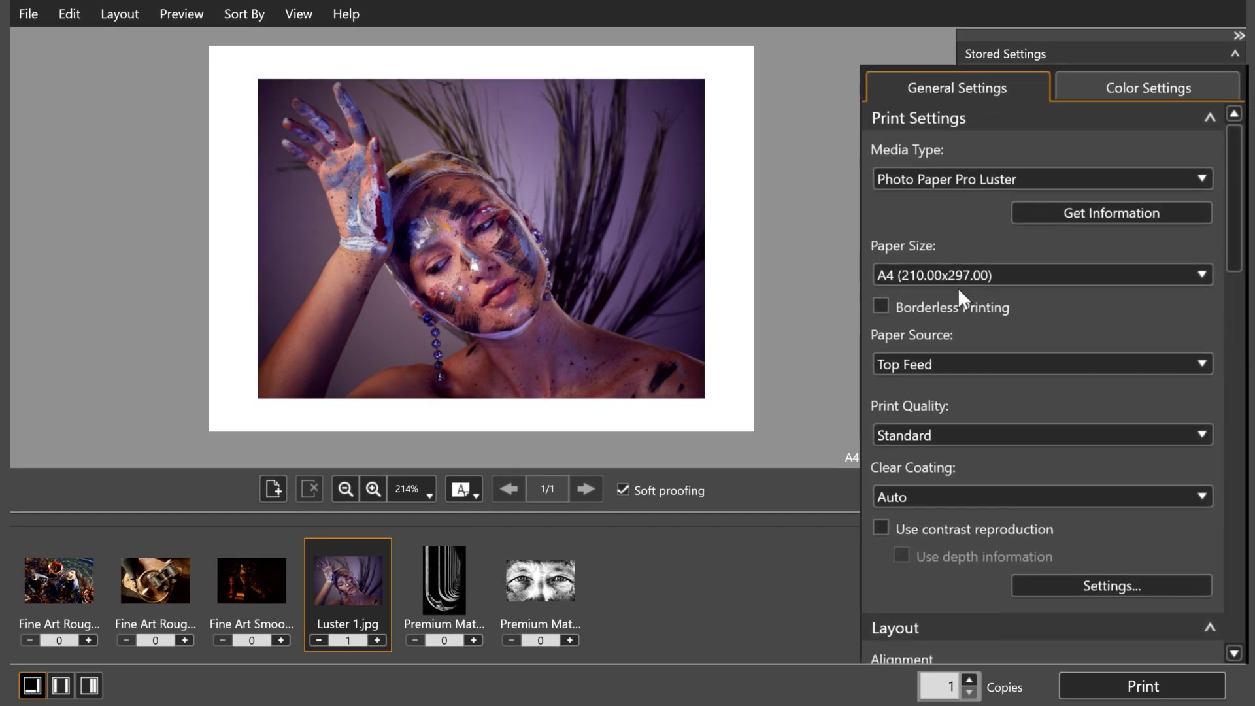
Create a custom paper size named 'Max Size', 330.20 × 990.60 mm
left_click(945, 260)
scroll(1148, 322, "up", 1)
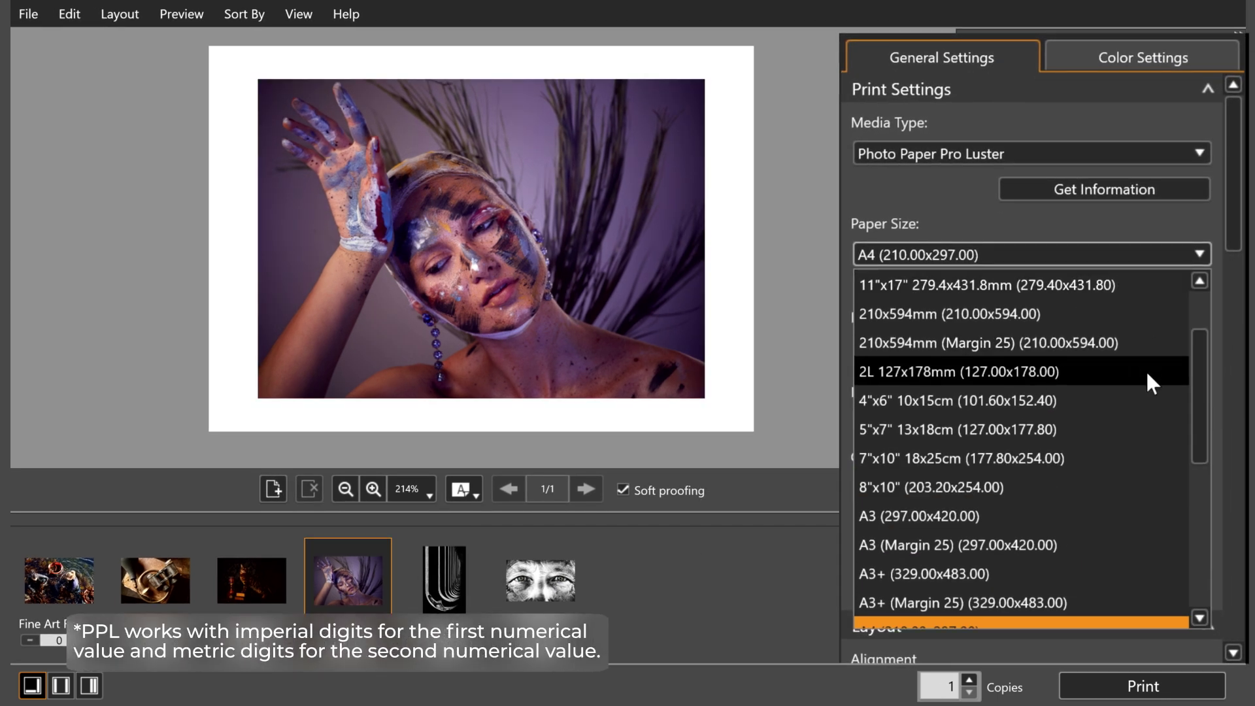
left_click_drag(1197, 382, 1190, 320)
left_click(986, 293)
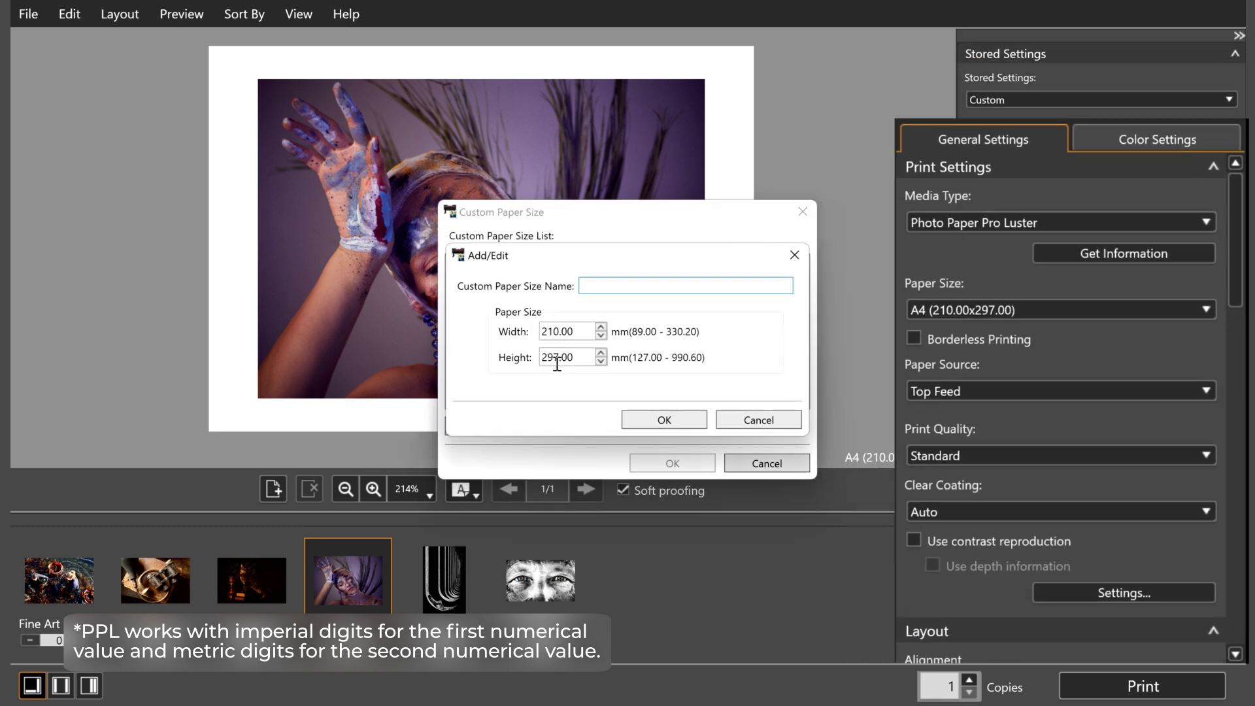
type("330.20")
left_click(624, 285)
type("Max Size")
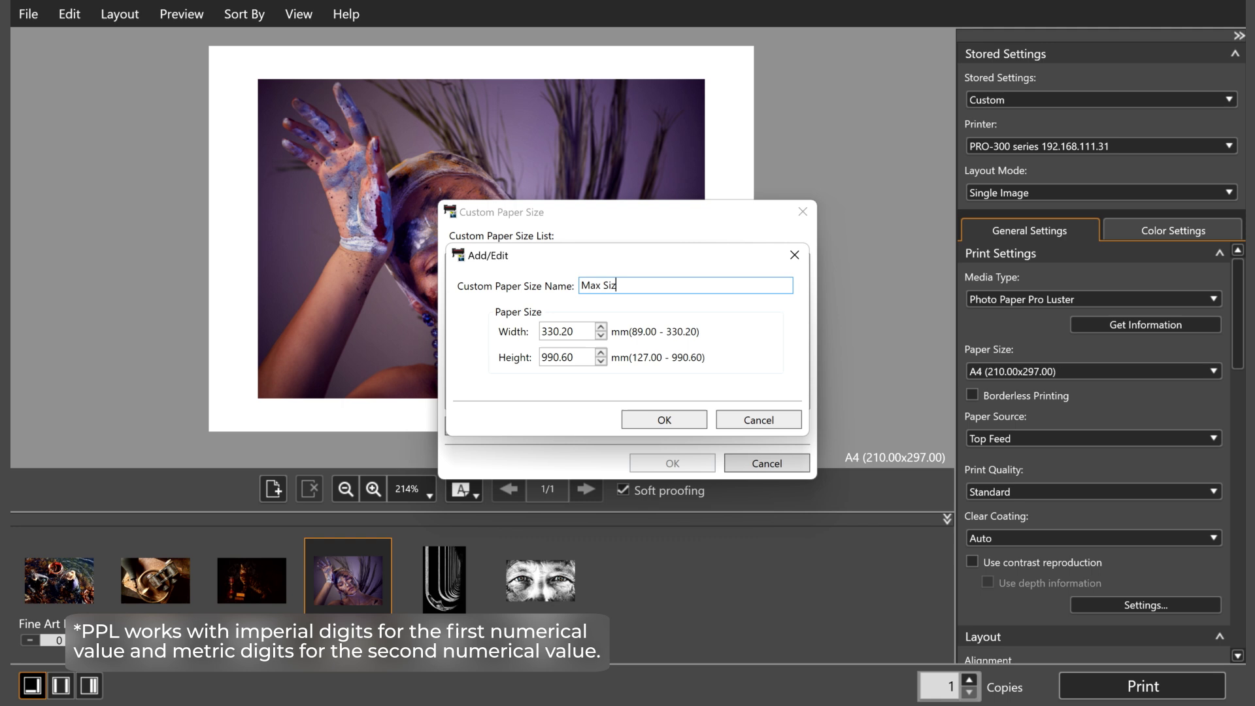
left_click(664, 420)
key("Return")
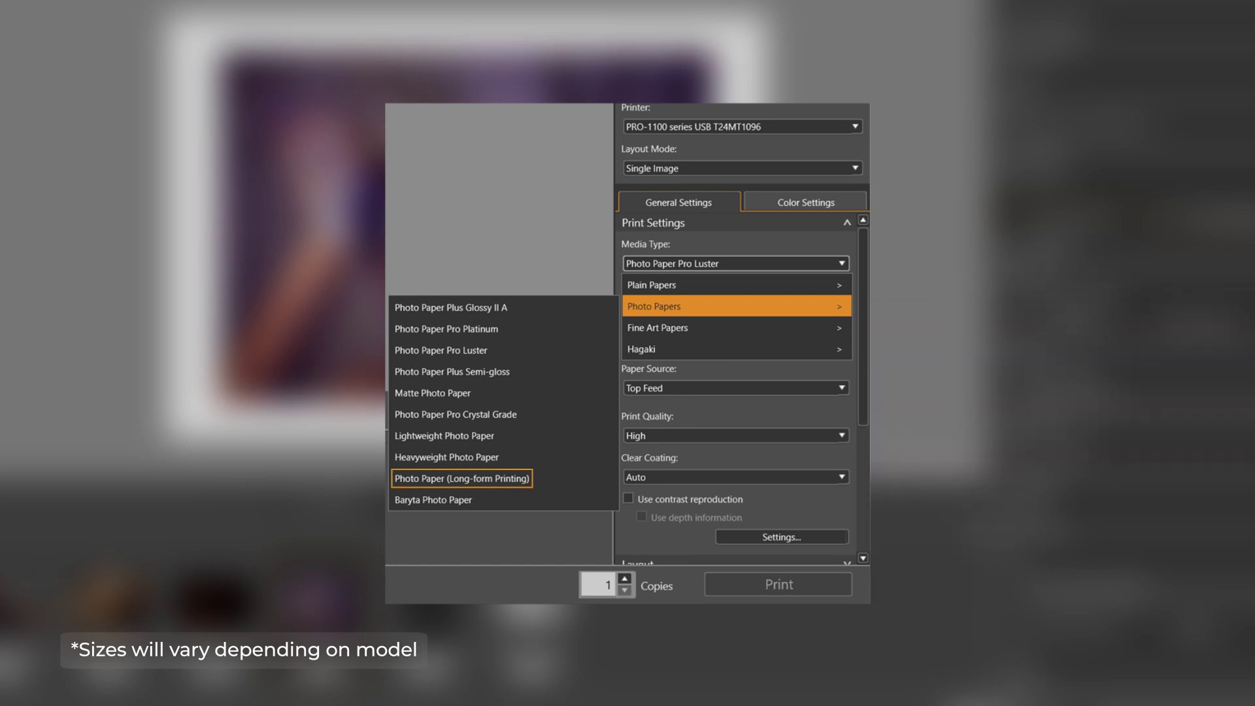
Choose A3 (297.00x420.00) from the General Settings paper size list
mouse_move(656, 328)
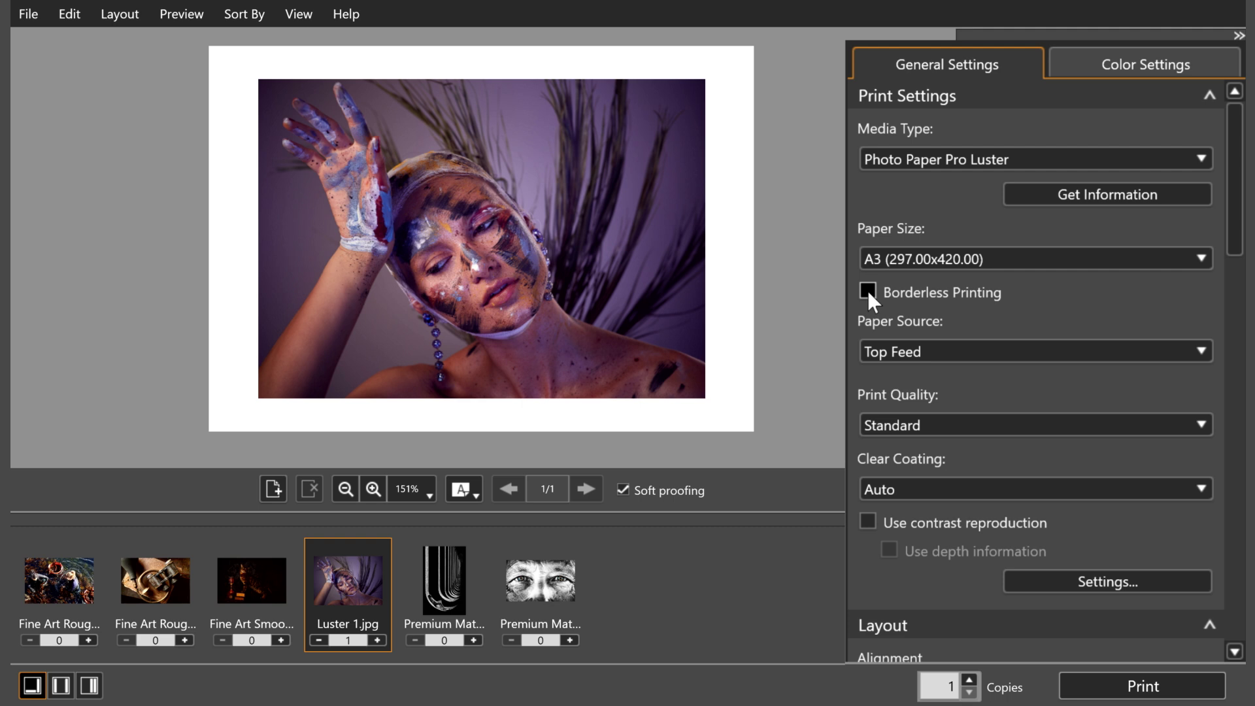
left_click(863, 287)
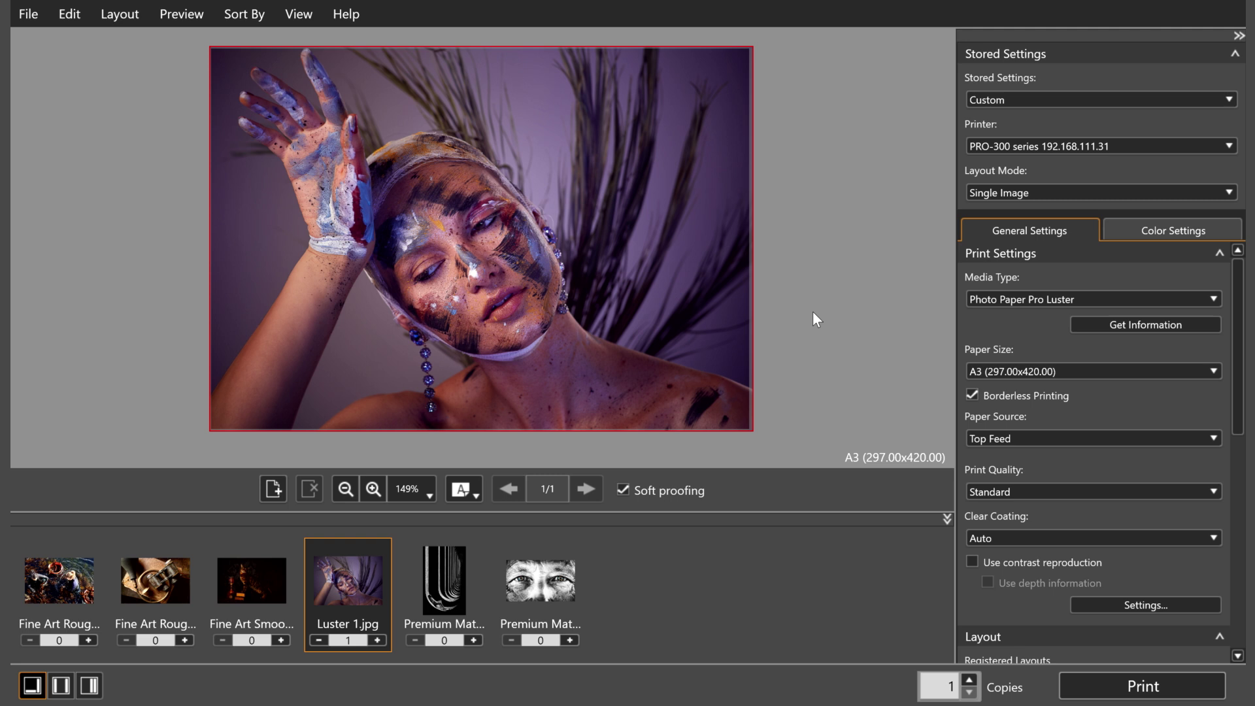
mouse_move(647, 291)
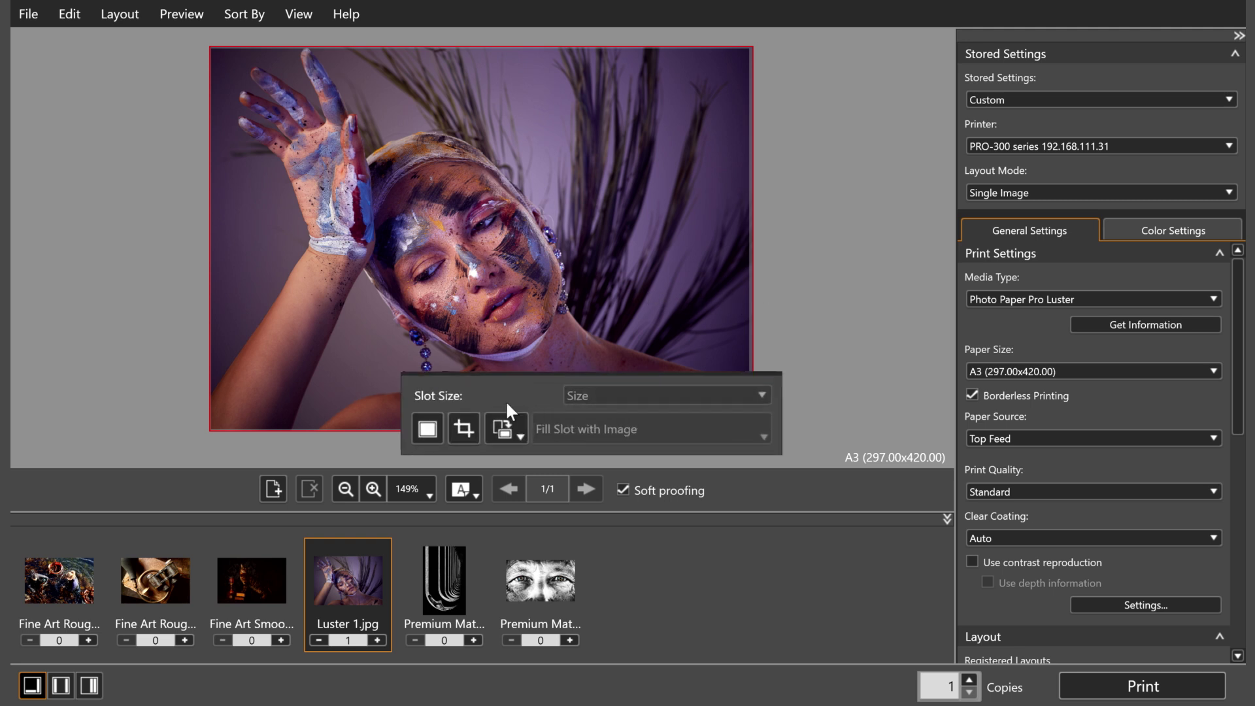
left_click(461, 428)
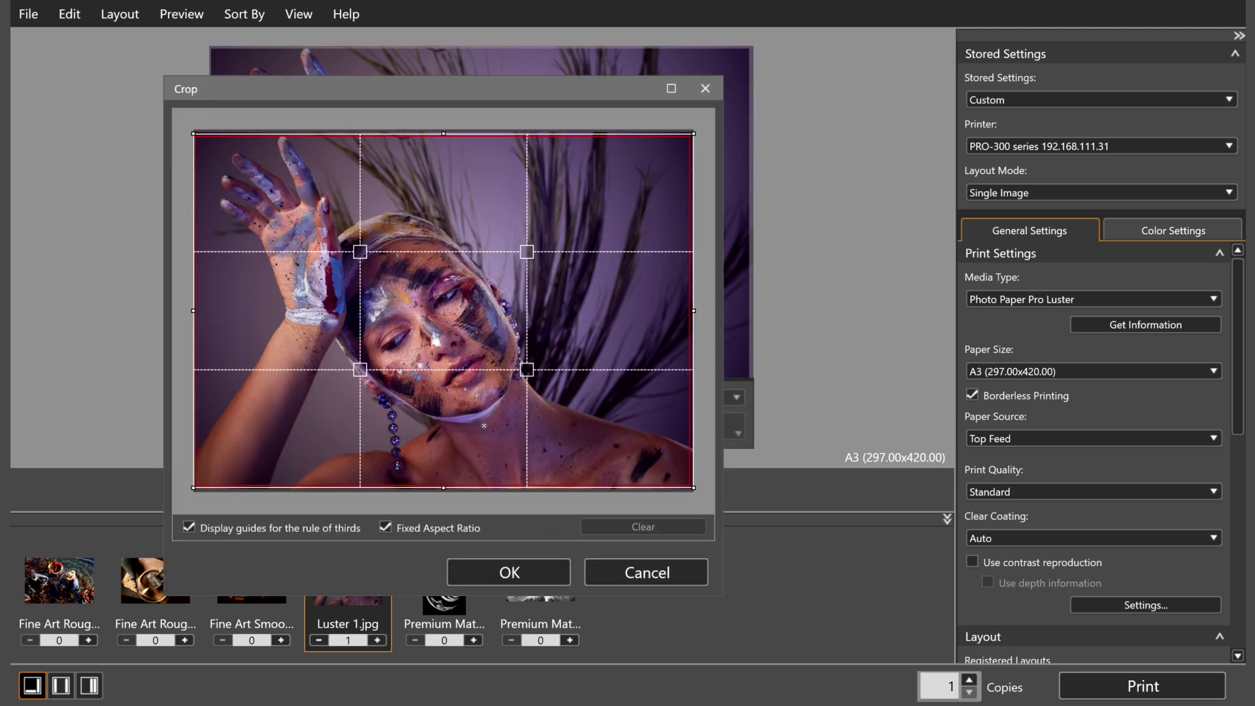
left_click_drag(193, 133, 387, 230)
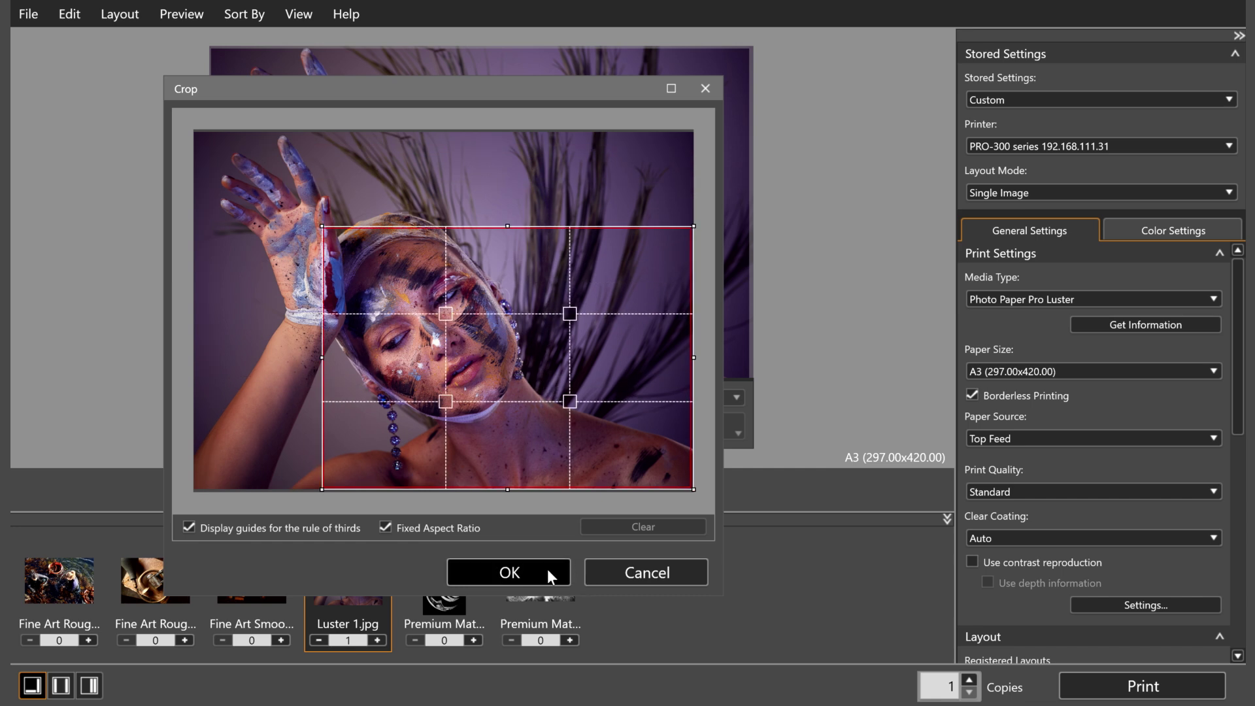
left_click(528, 564)
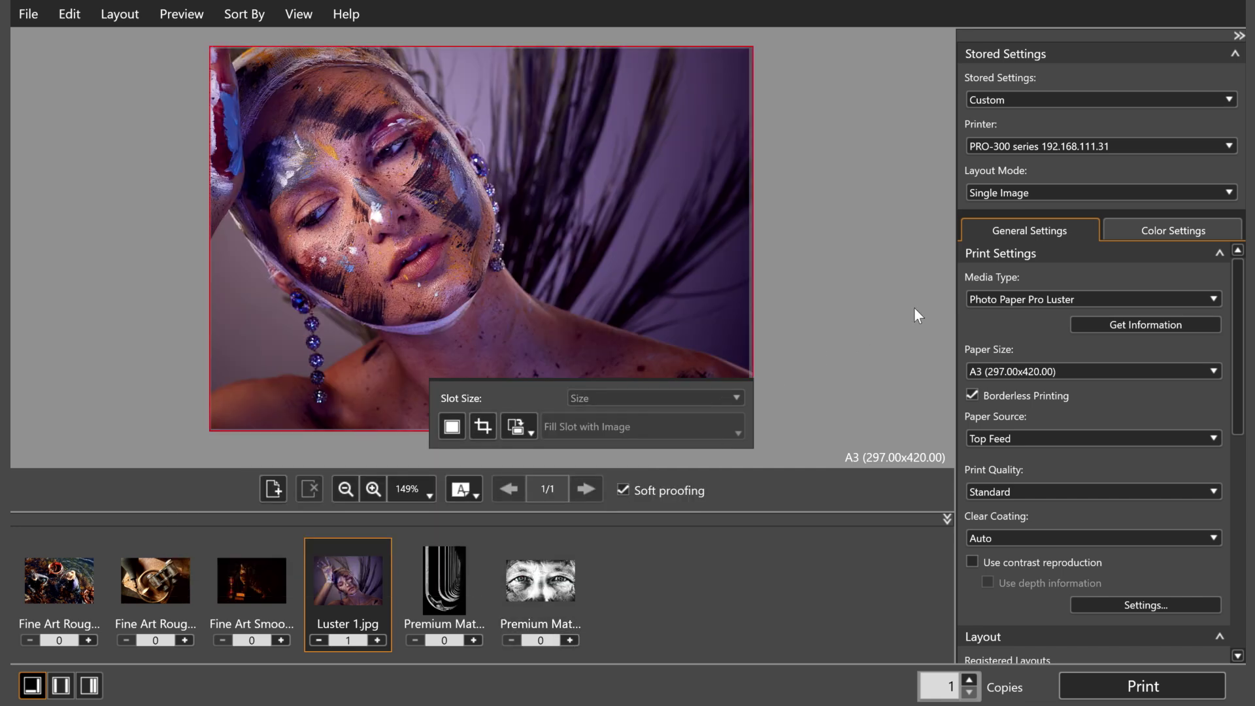
left_click(972, 394)
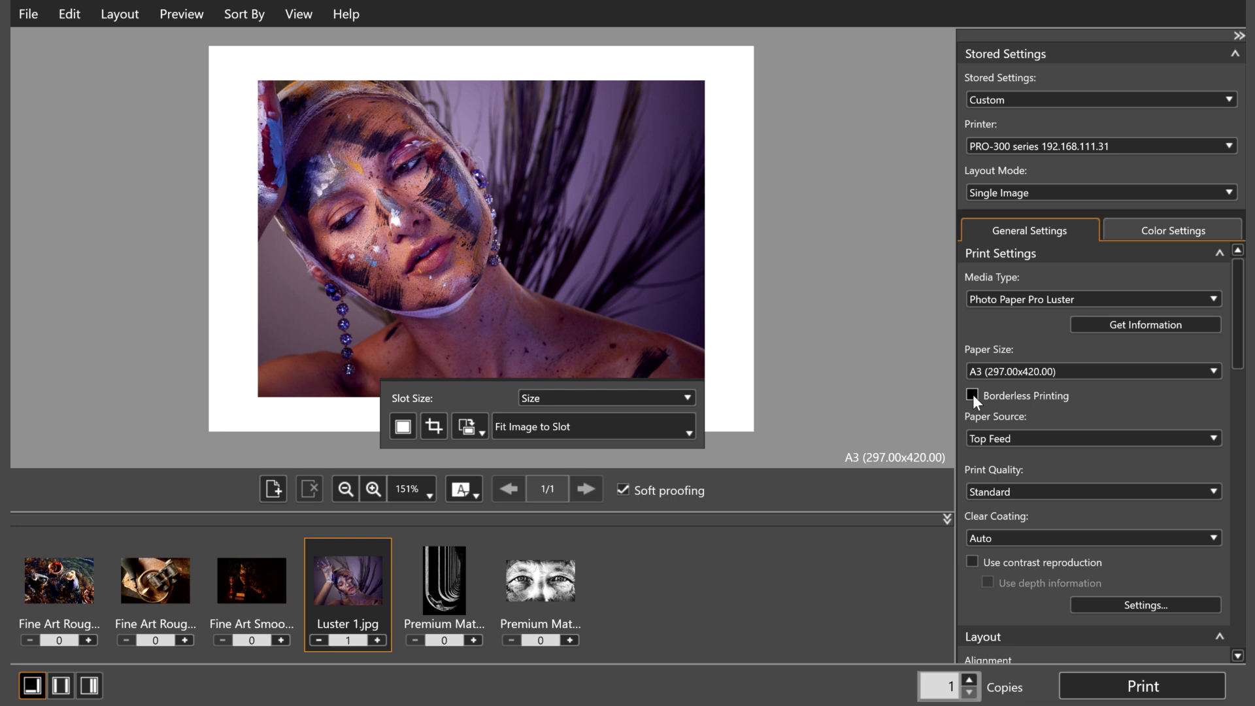
left_click(434, 428)
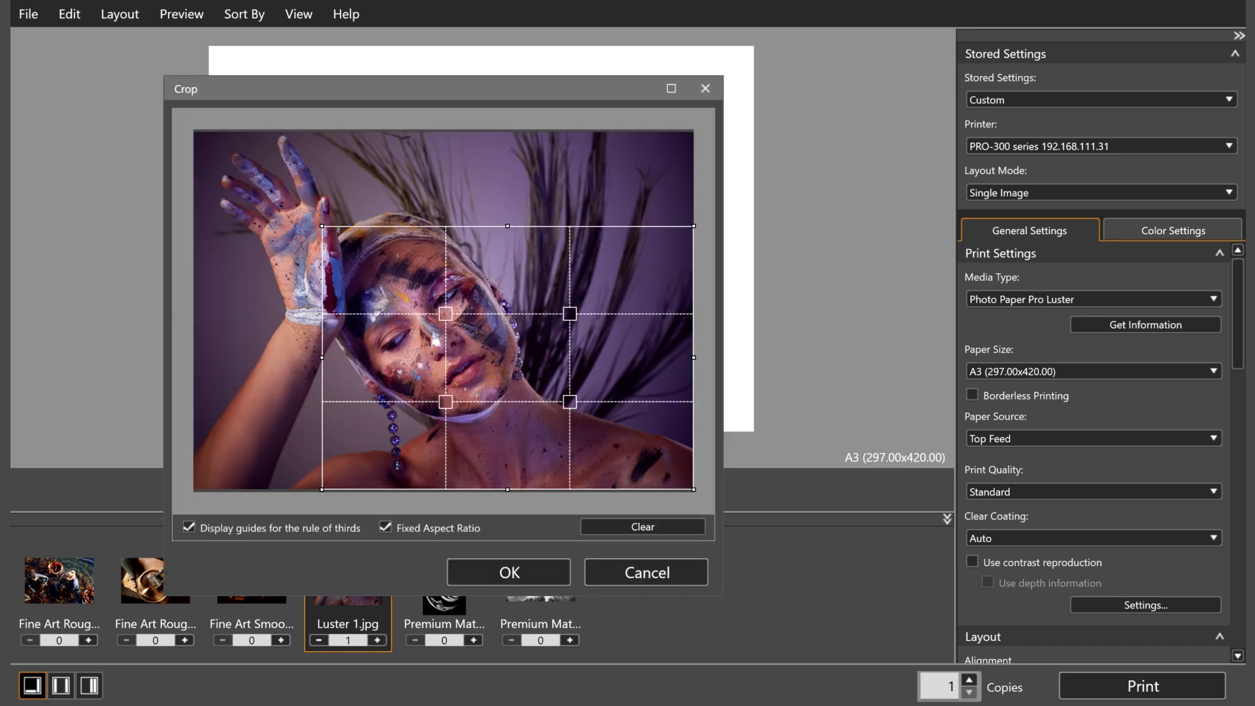
left_click(643, 527)
Keep the photo uncropped and set the image slot size to A4
left_click(555, 564)
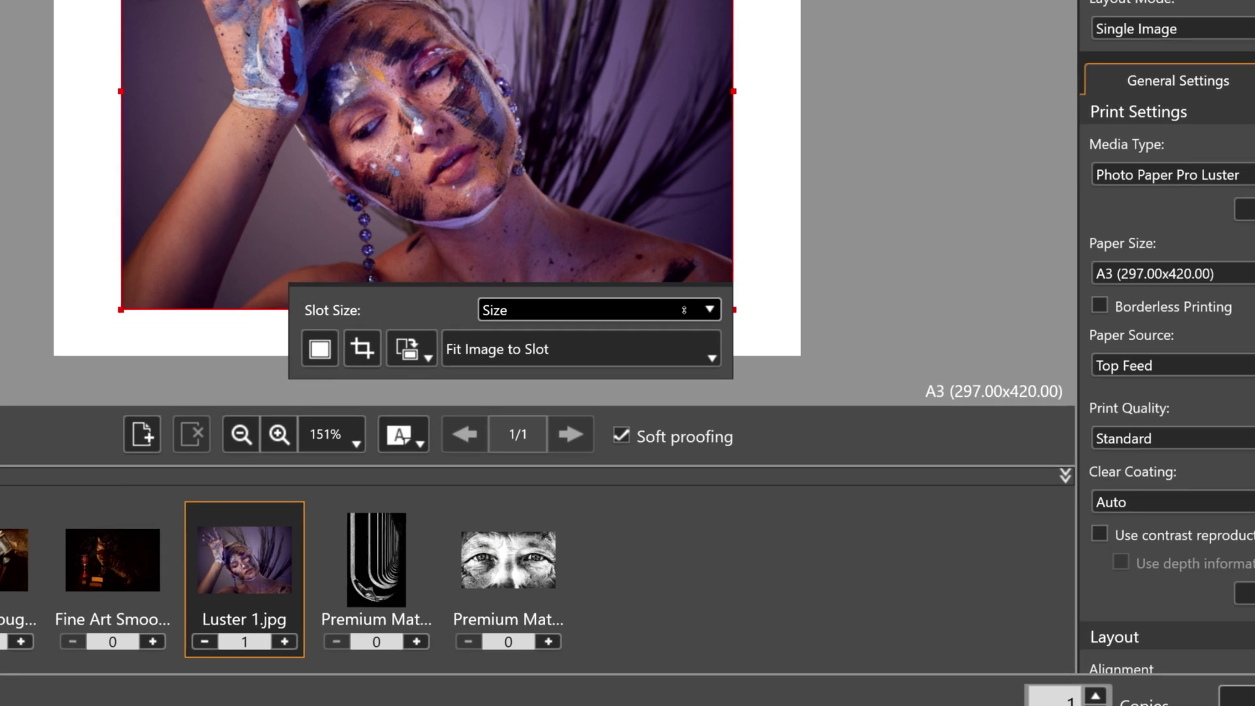
left_click(683, 310)
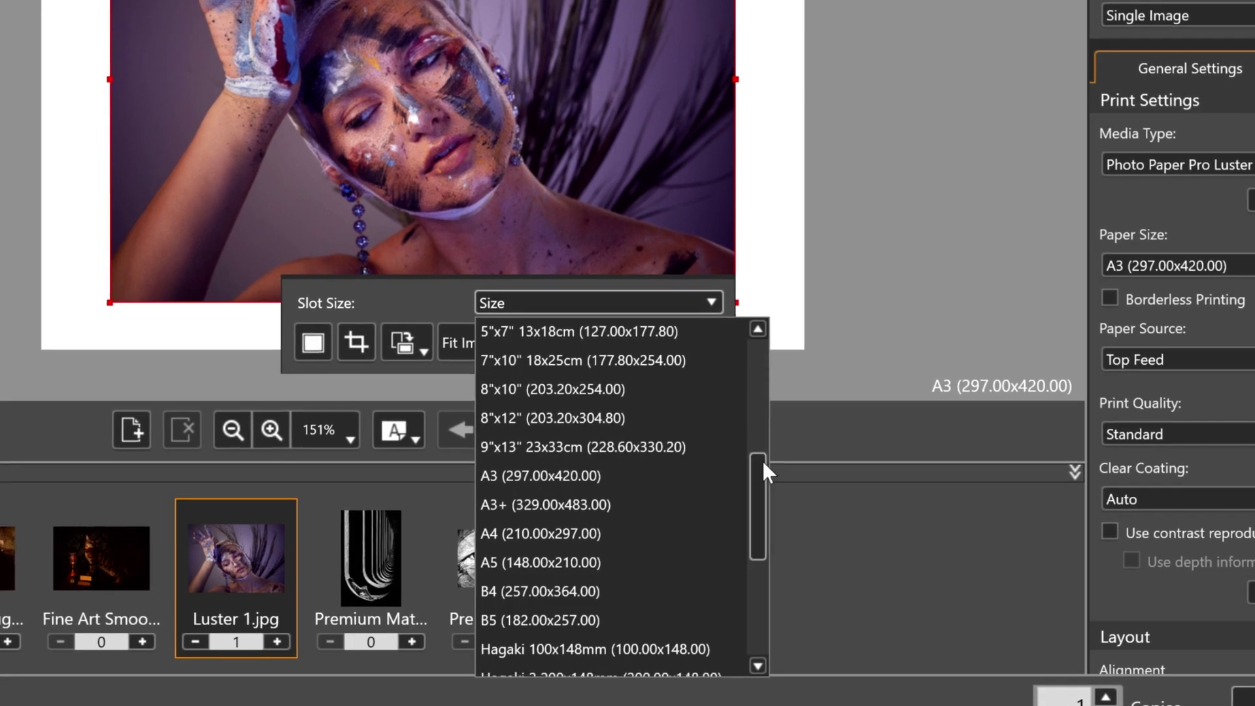
left_click_drag(762, 461, 738, 472)
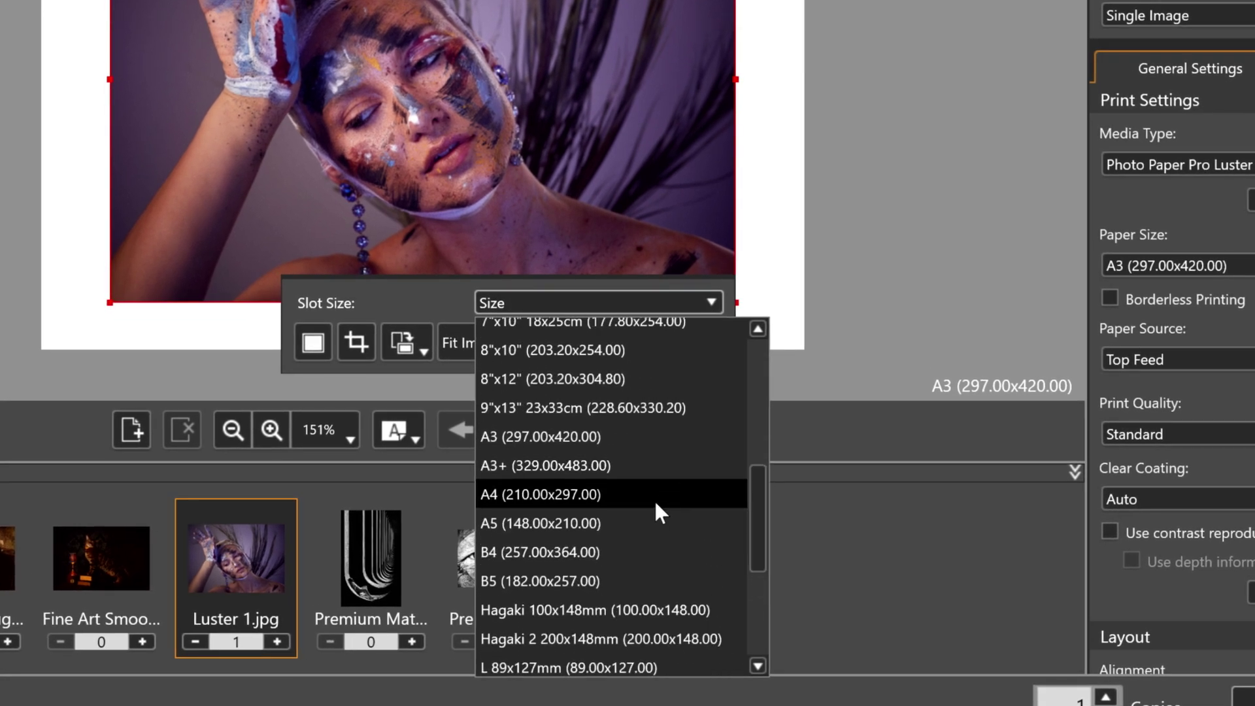
left_click(570, 492)
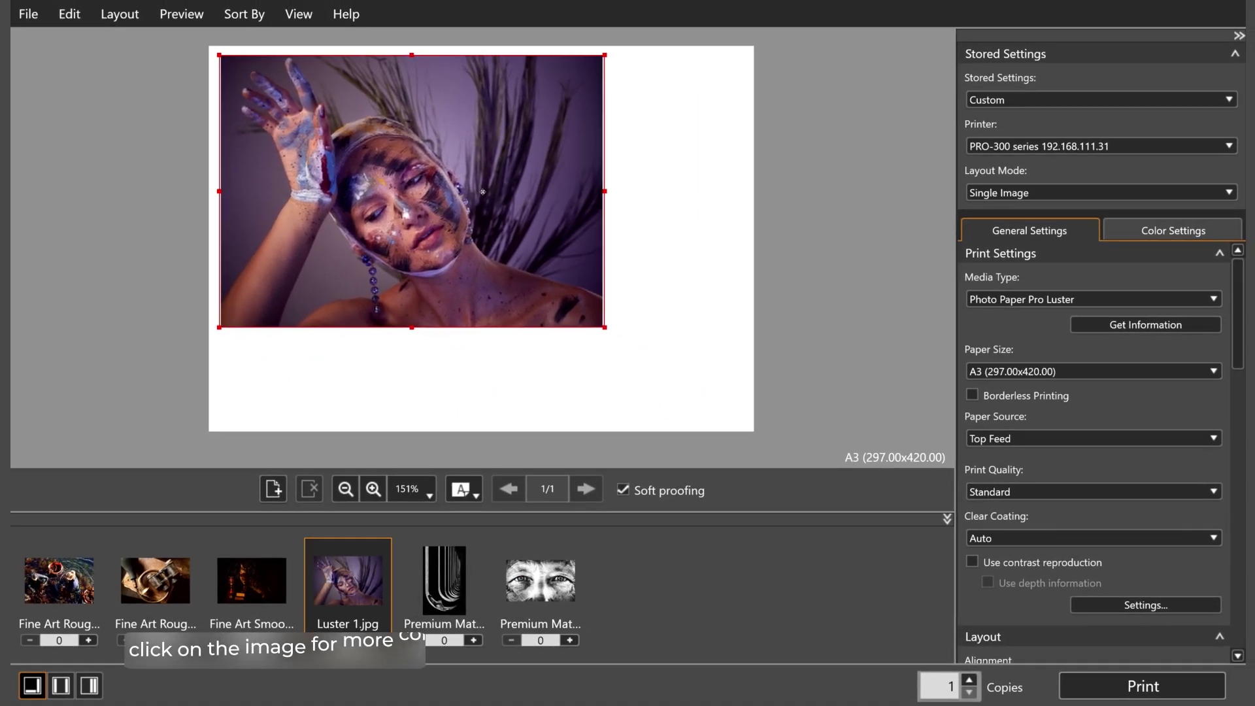
Center the photo on the page with Align > Center and turn on Borderless Printing
right_click(527, 181)
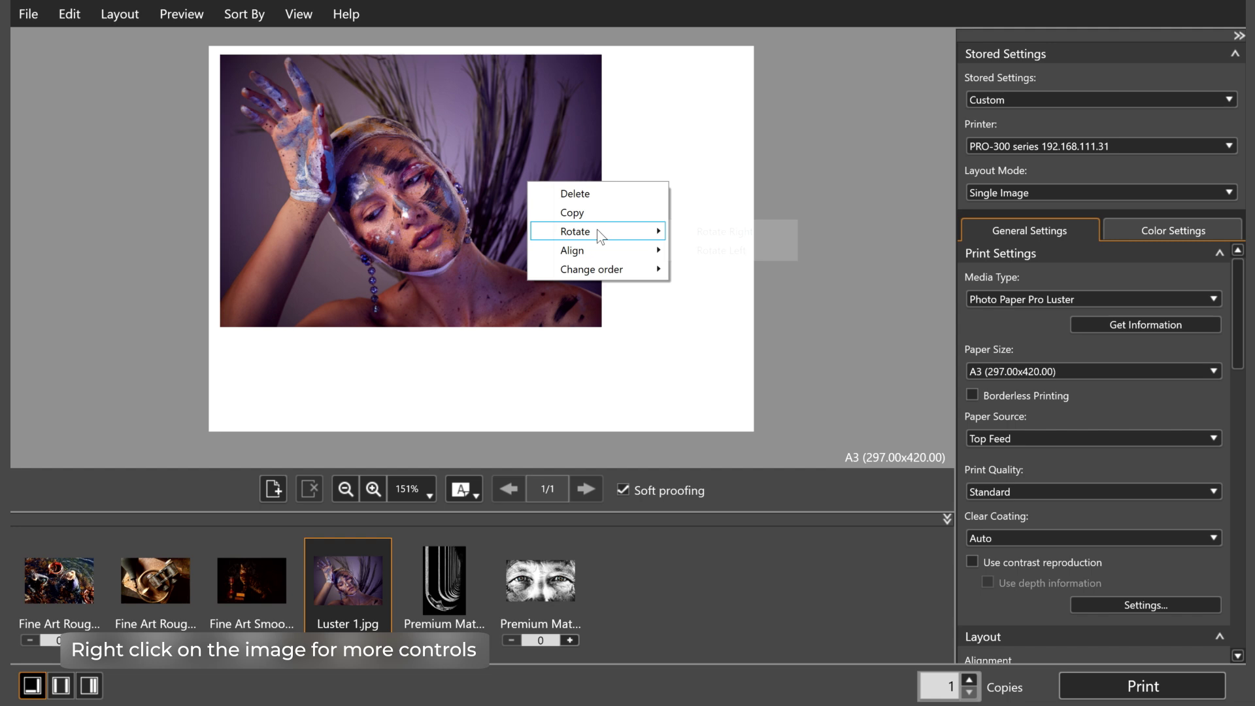
mouse_move(607, 250)
left_click(712, 250)
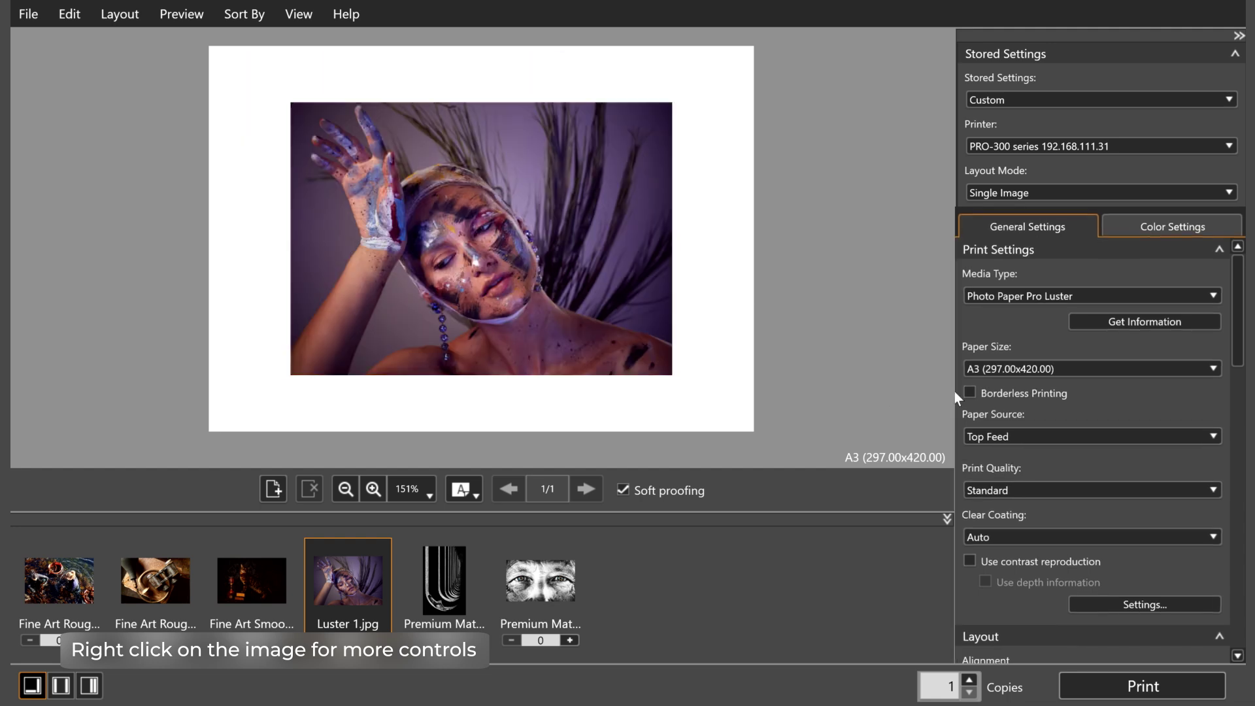
left_click(971, 395)
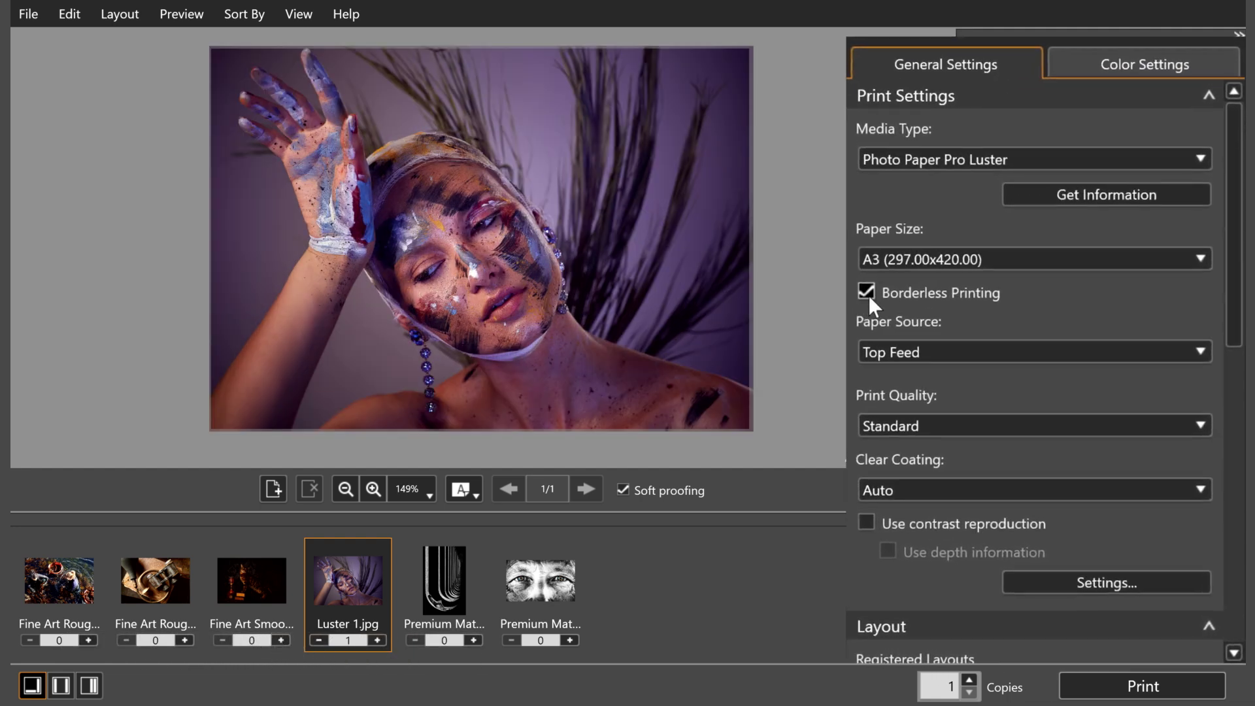
Review the paper source options and switch the media to Photo Paper Pro Premium Matte A
left_click(1007, 351)
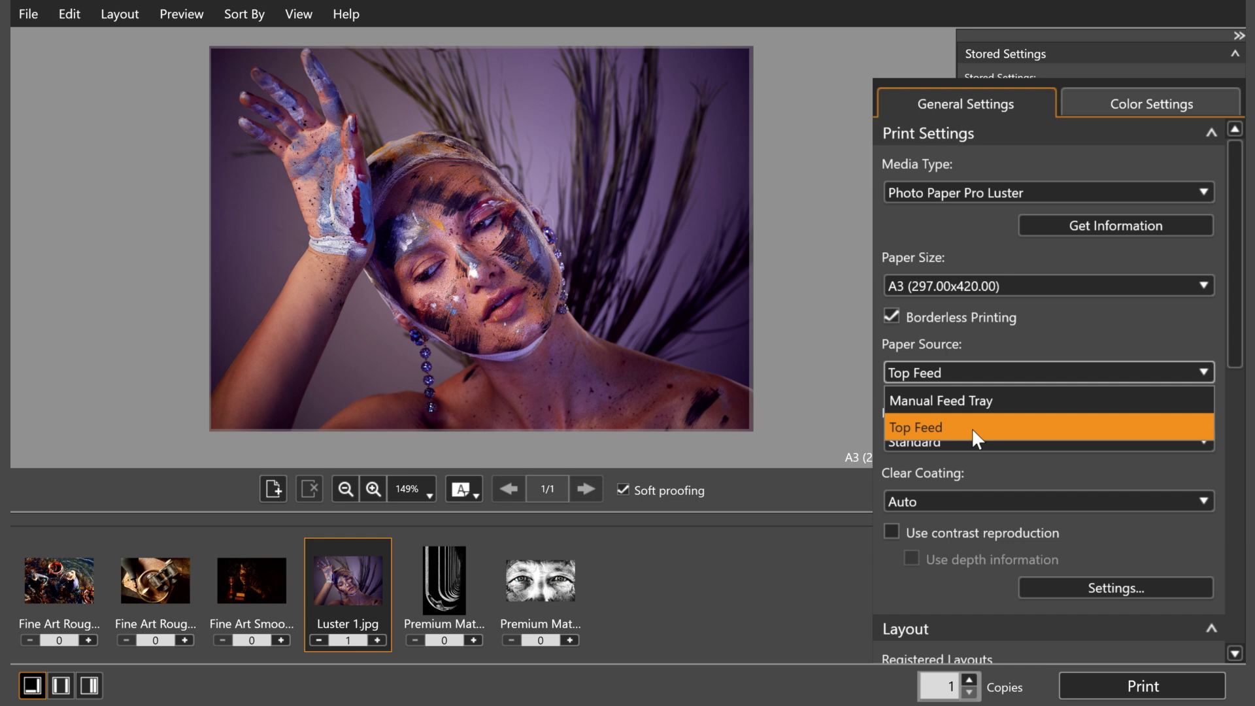
left_click(1025, 472)
left_click(1046, 300)
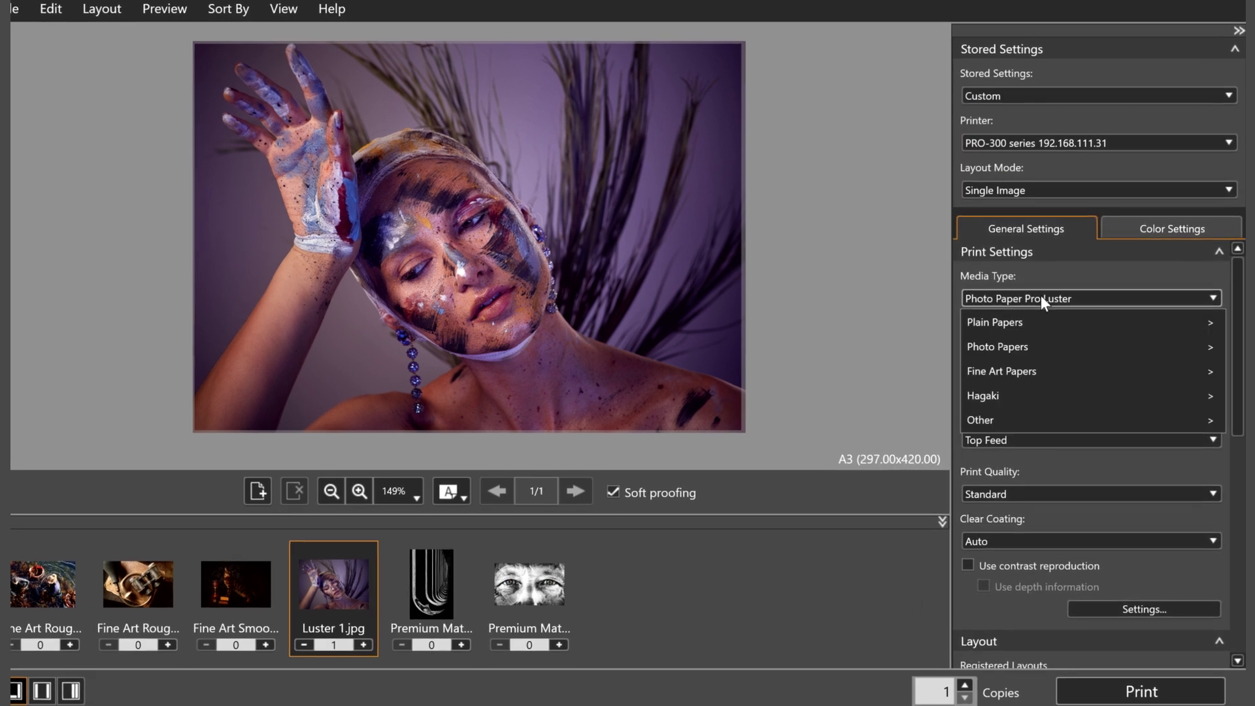
mouse_move(1026, 370)
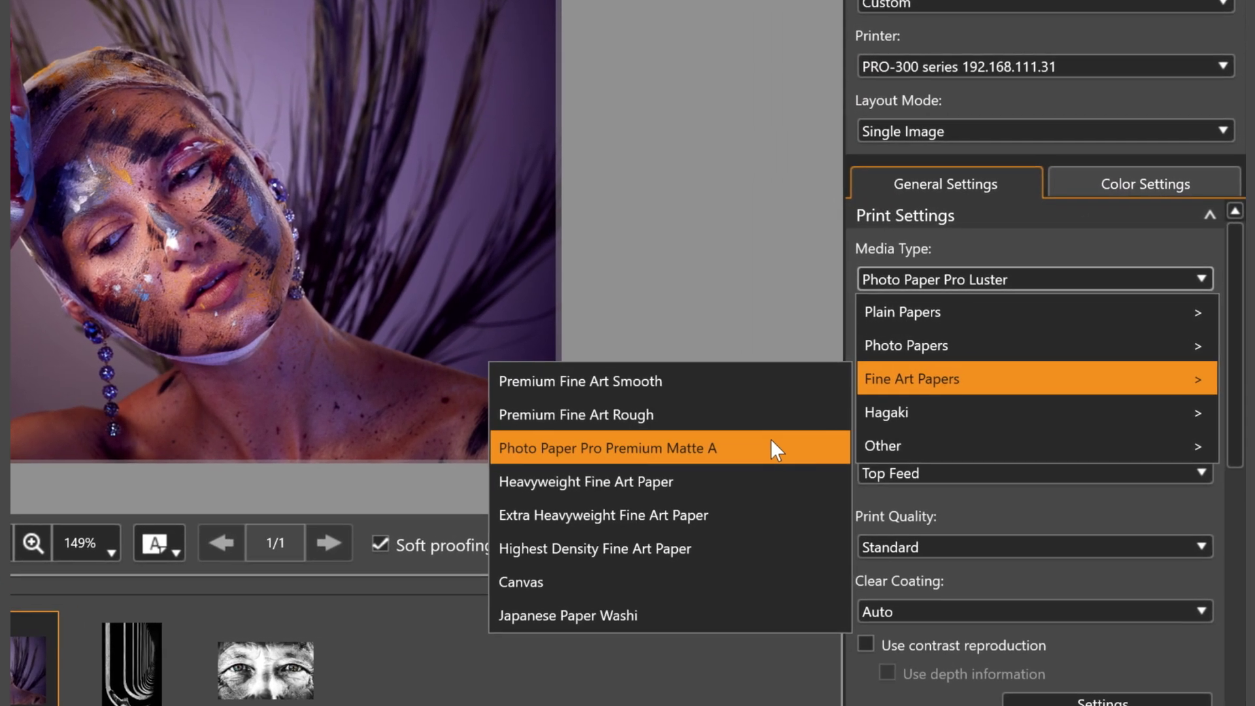
left_click(770, 449)
left_click(928, 473)
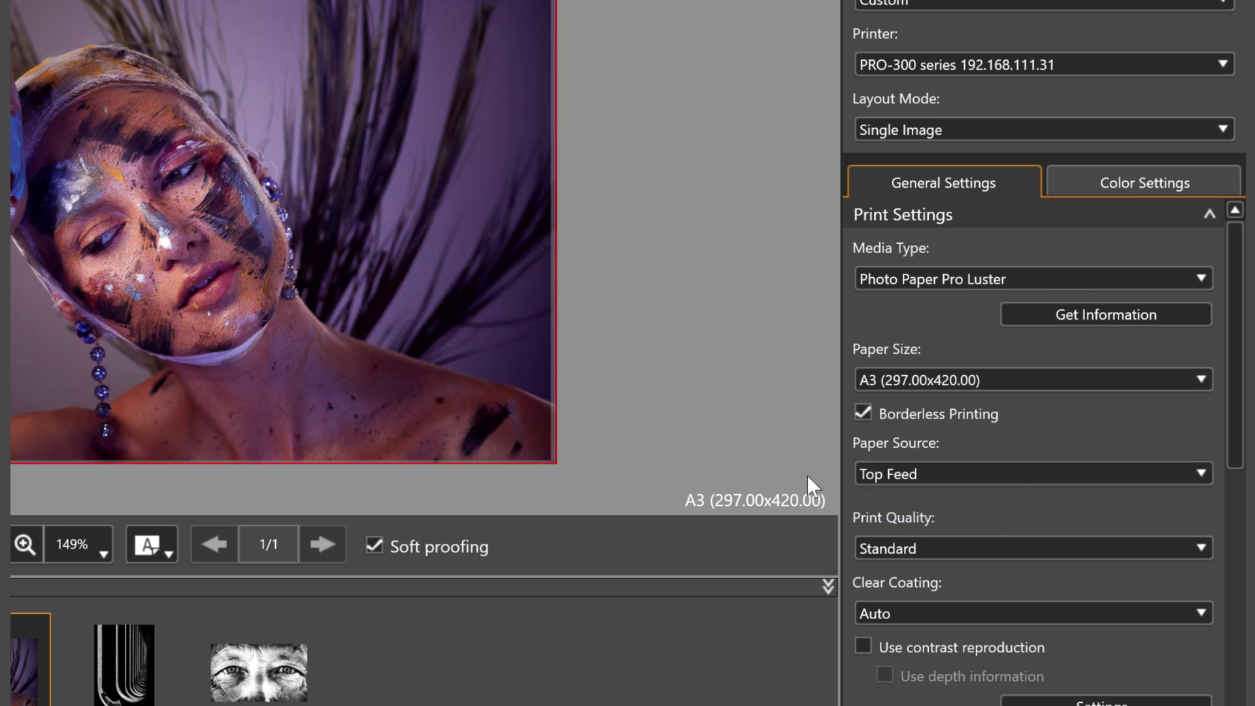
Try Baryta Photo Paper as the media with Highest print quality
left_click(936, 548)
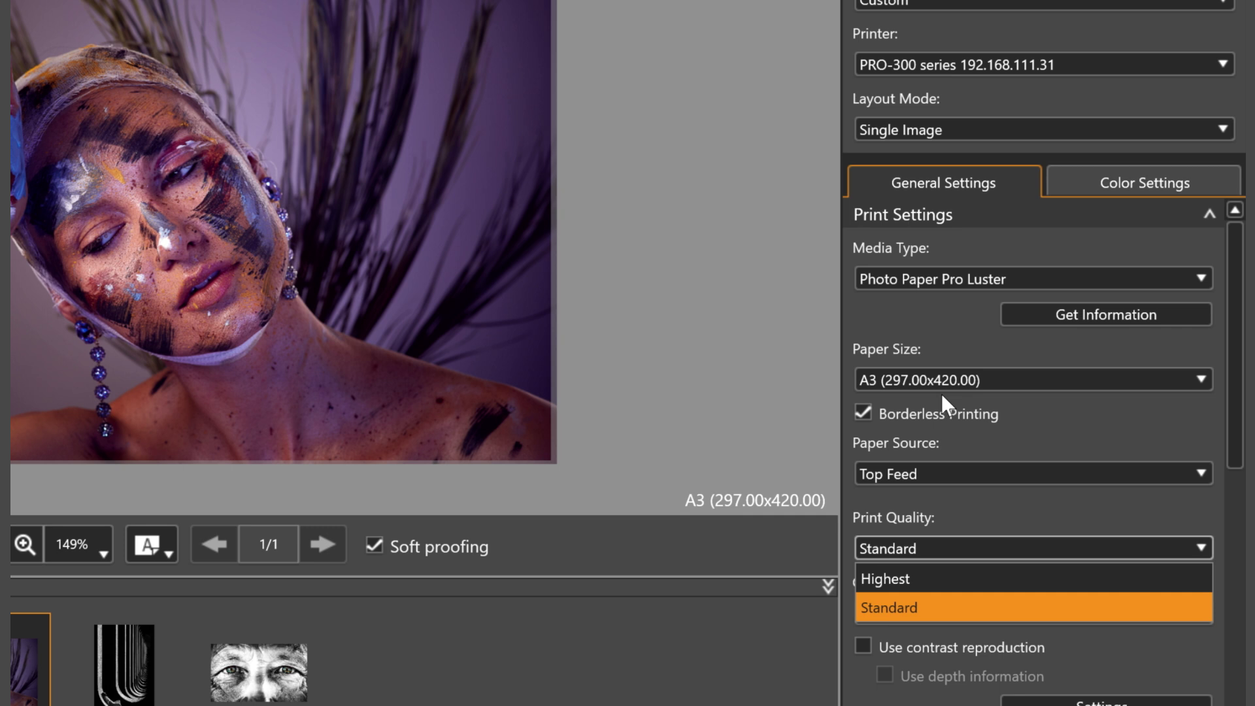
left_click(932, 319)
left_click(937, 276)
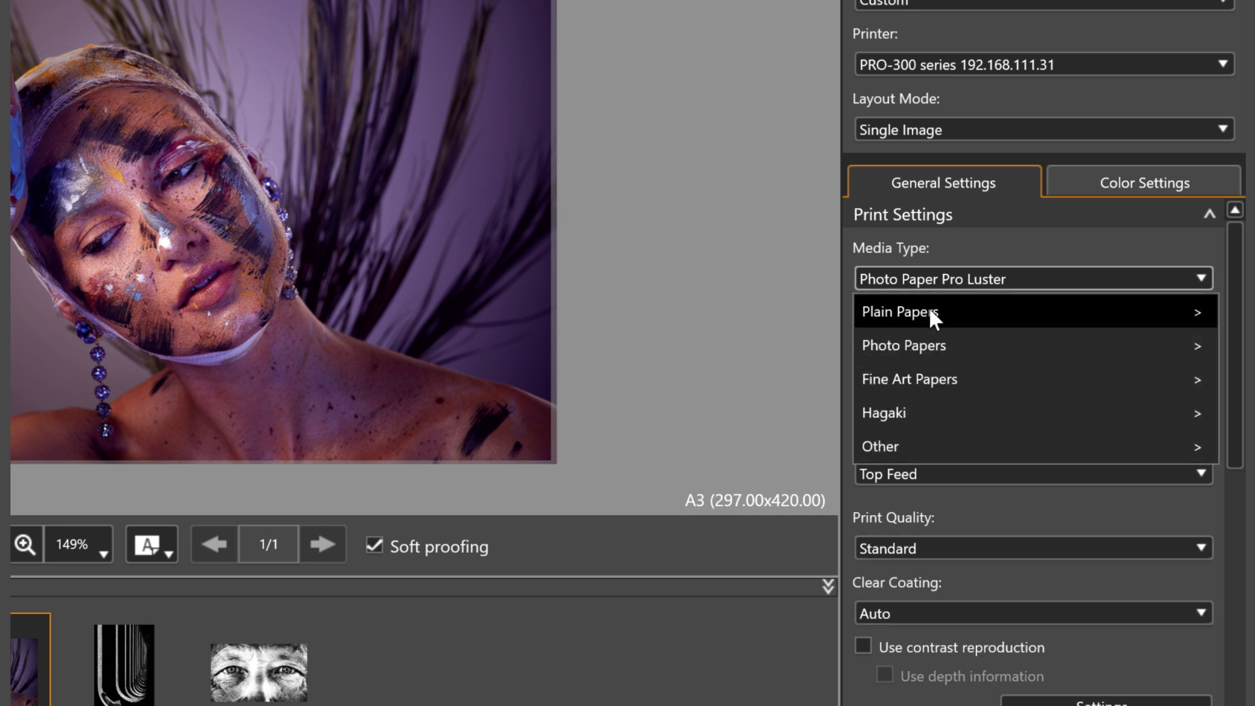
mouse_move(927, 340)
left_click(615, 612)
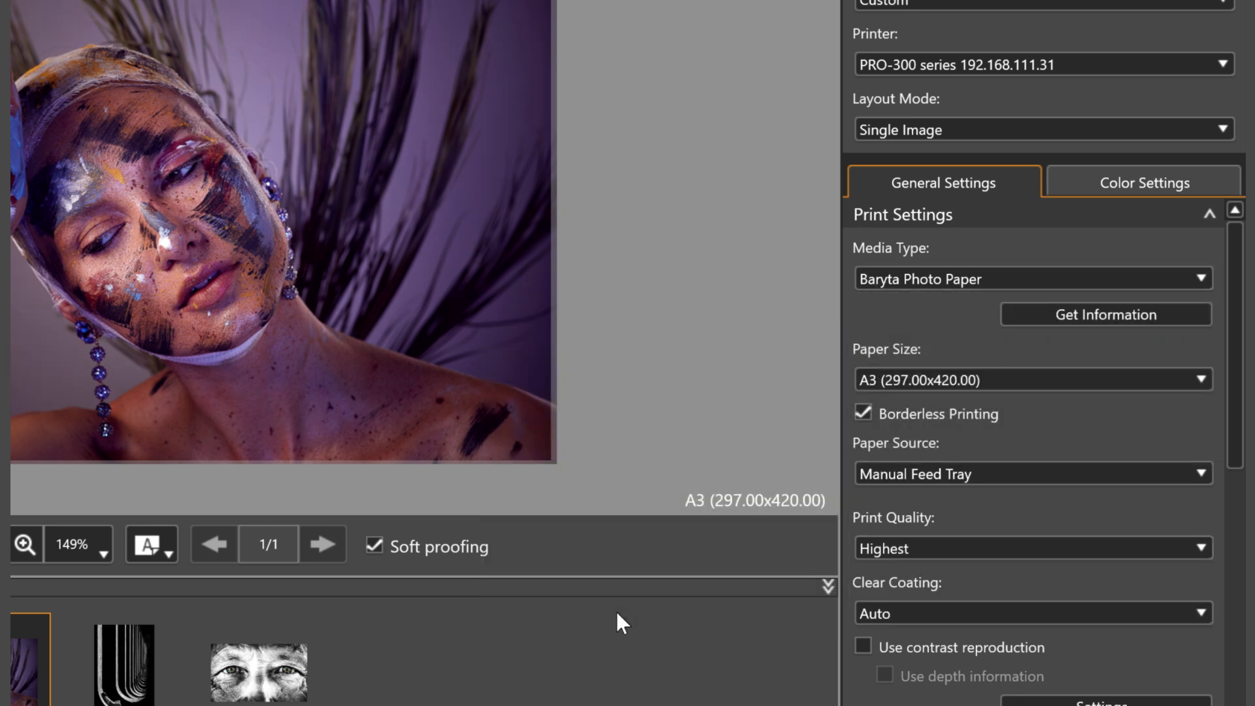
left_click(927, 548)
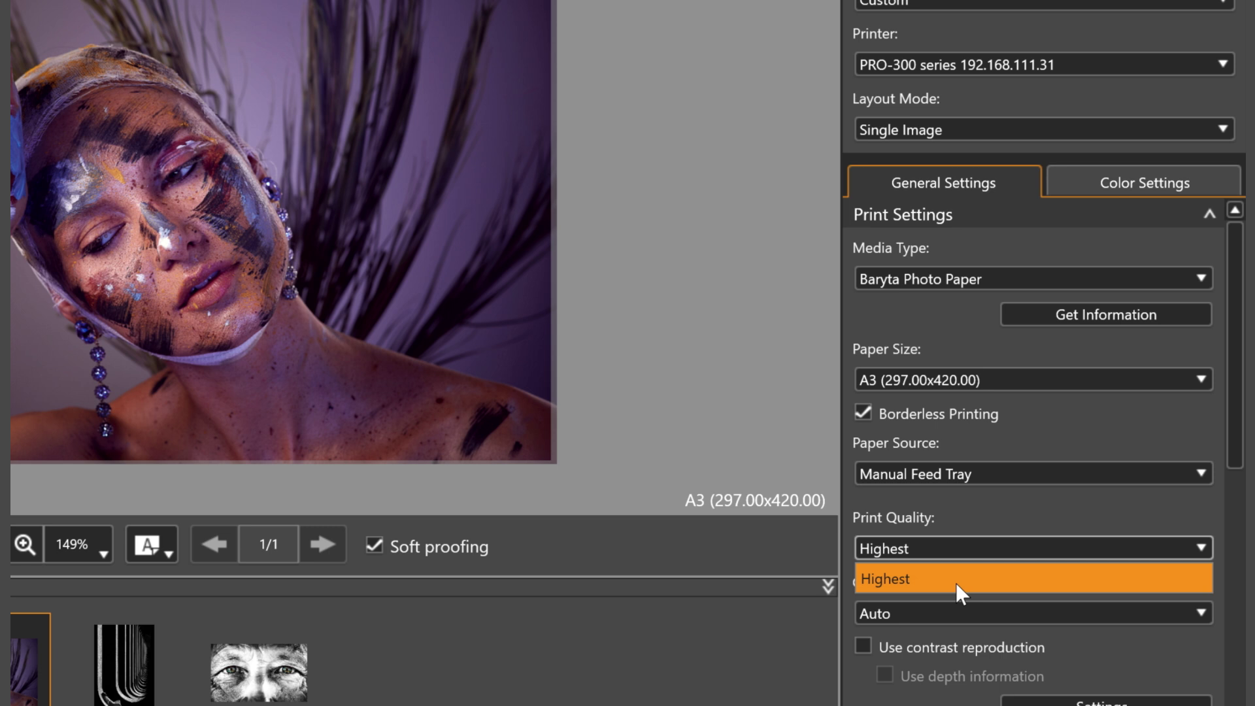
left_click(970, 578)
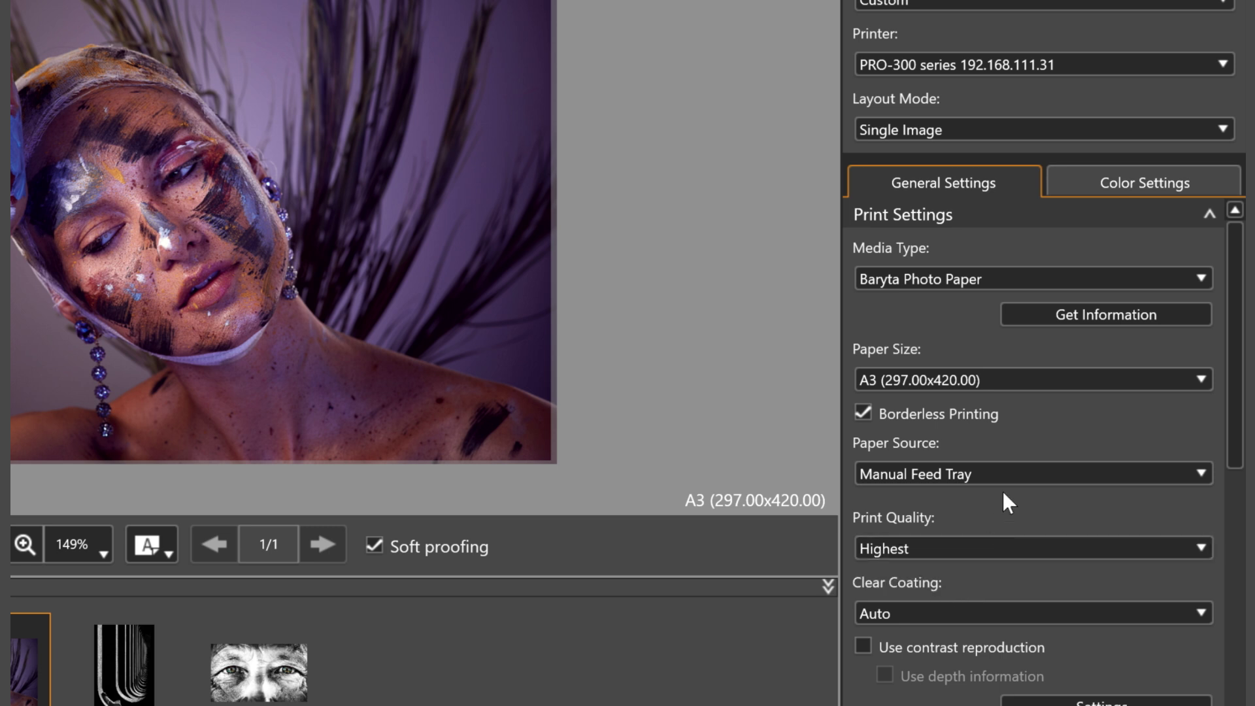
Set the media back to Photo Paper Pro Luster and the print quality to Standard
left_click(943, 280)
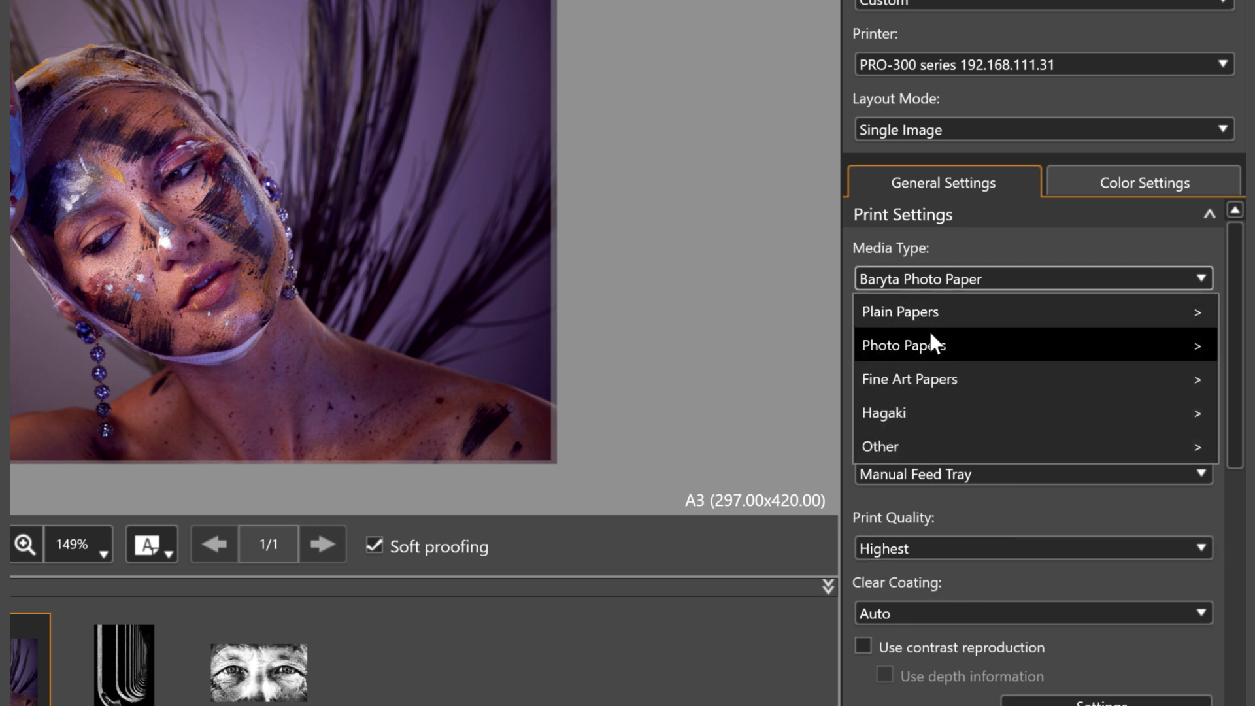
mouse_move(931, 343)
left_click(742, 415)
left_click(915, 552)
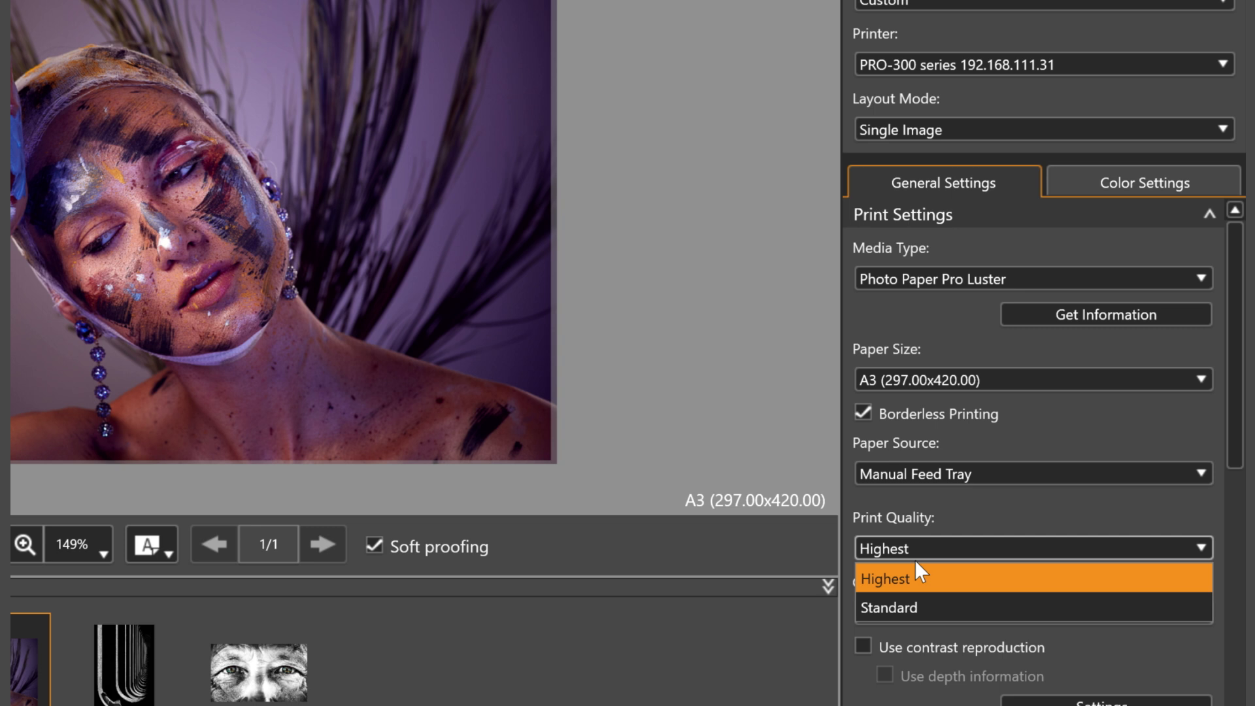
left_click(928, 598)
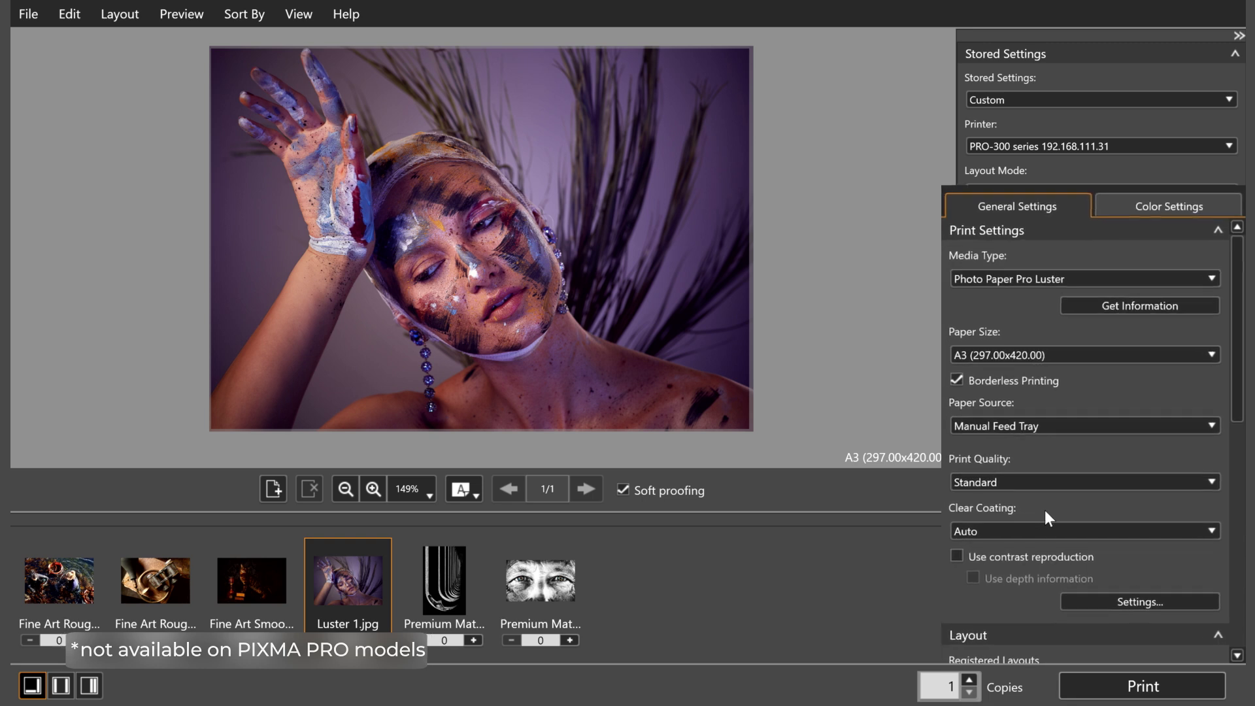
Change Clear Coating from Auto to Overall
left_click(1008, 507)
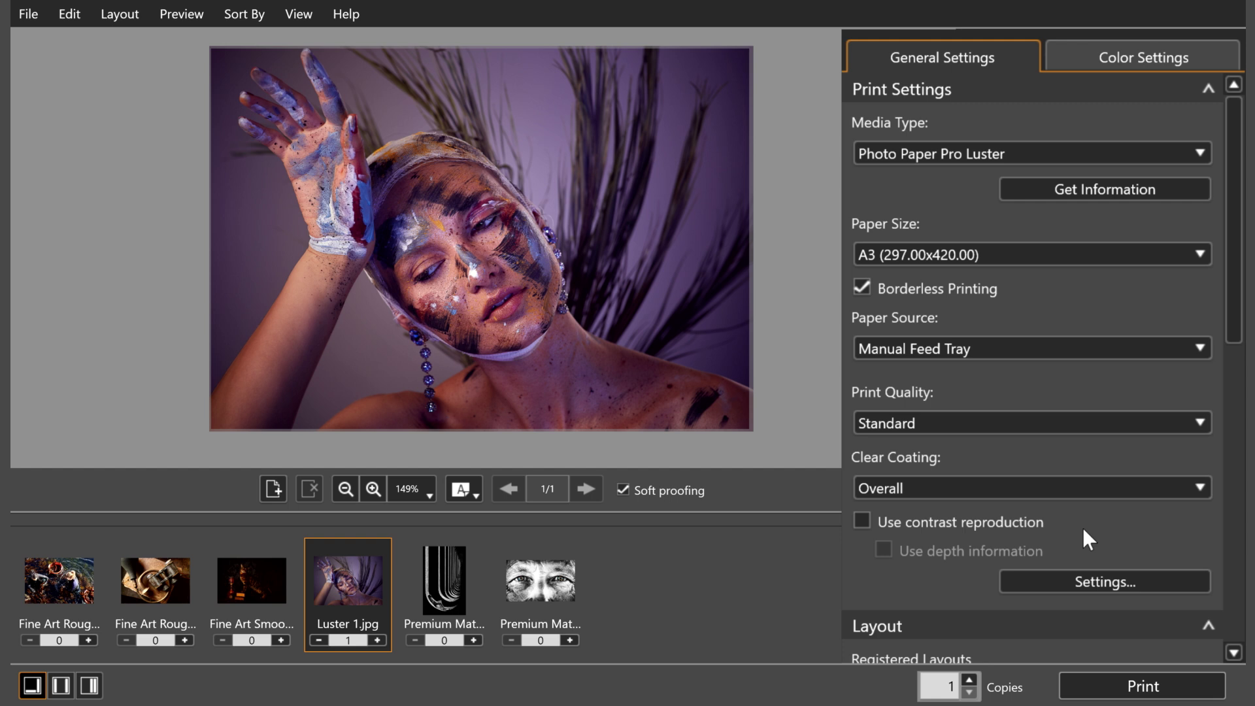
Tick Use contrast reproduction and Use depth information
left_click(913, 520)
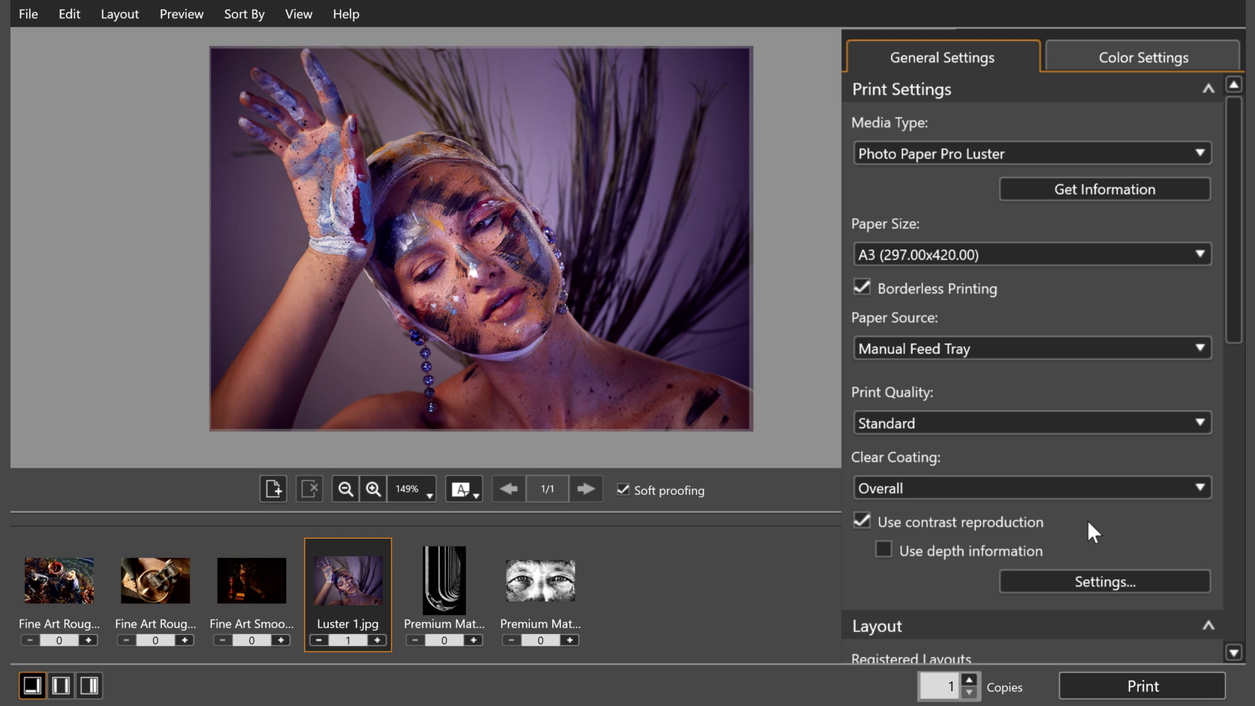
left_click(1025, 552)
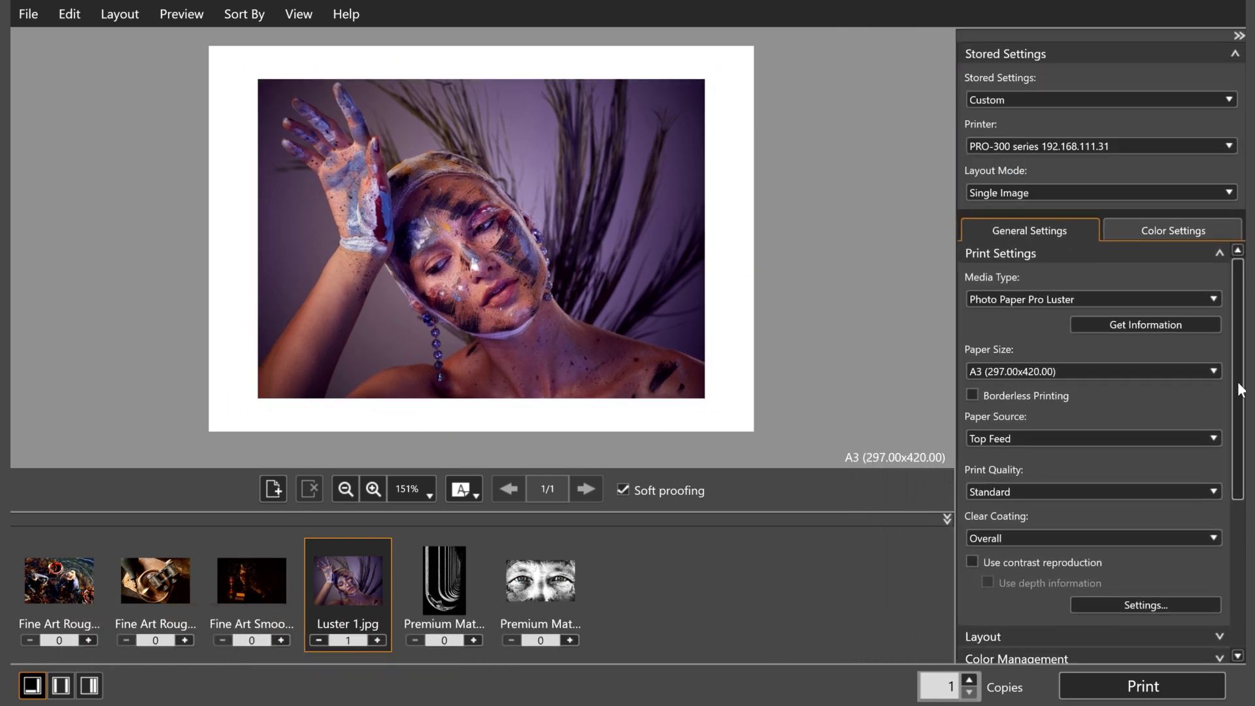
Turn on a FINAL IMAGE header and a CANON footer that includes print settings info
scroll(1234, 395, "down", 5)
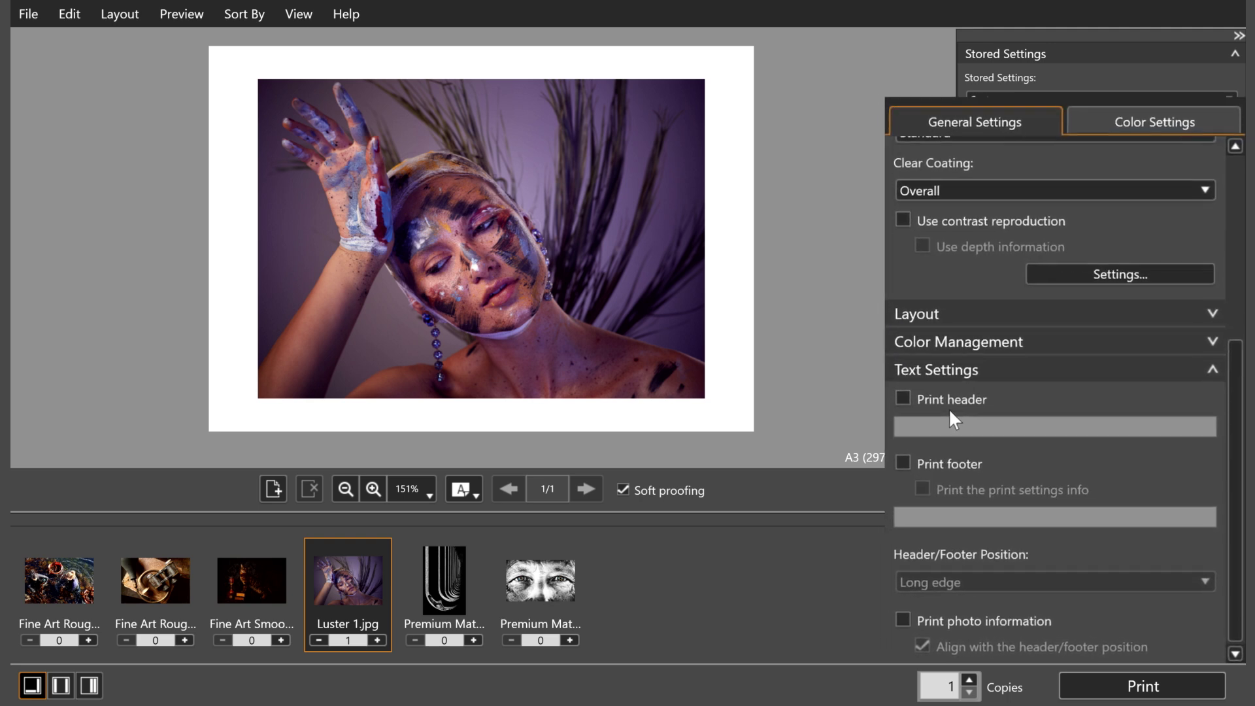
left_click(956, 440)
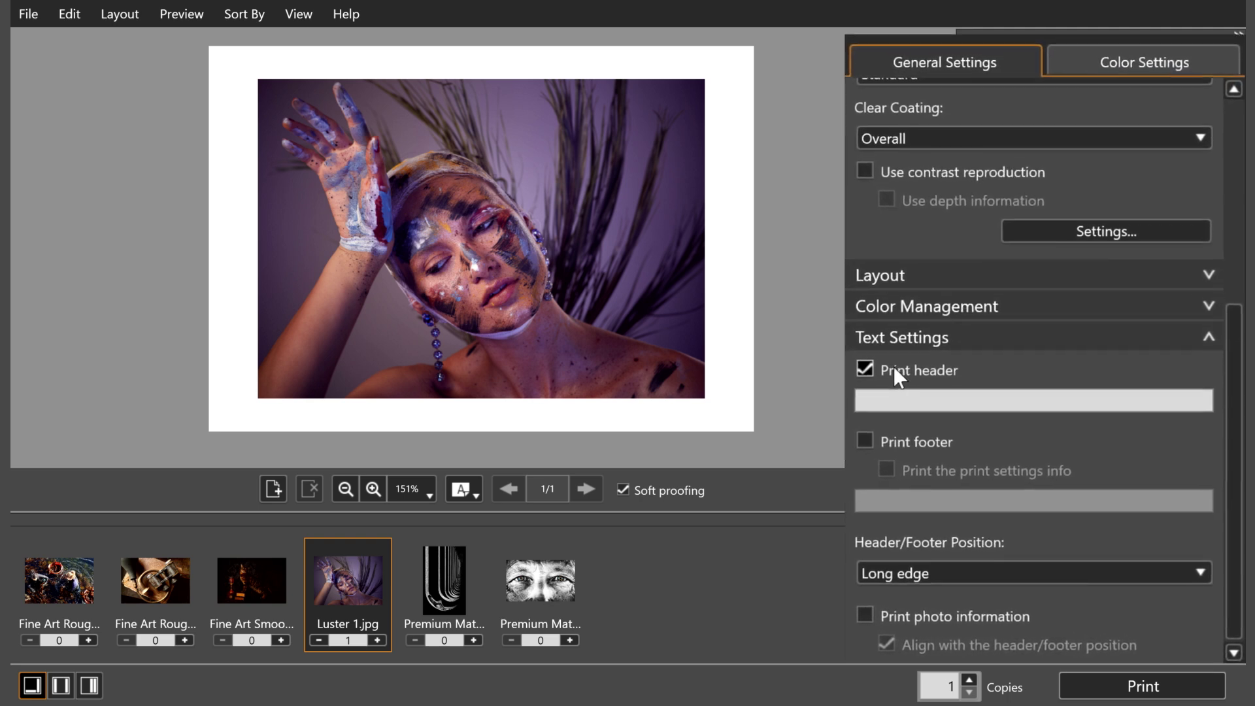
left_click(862, 438)
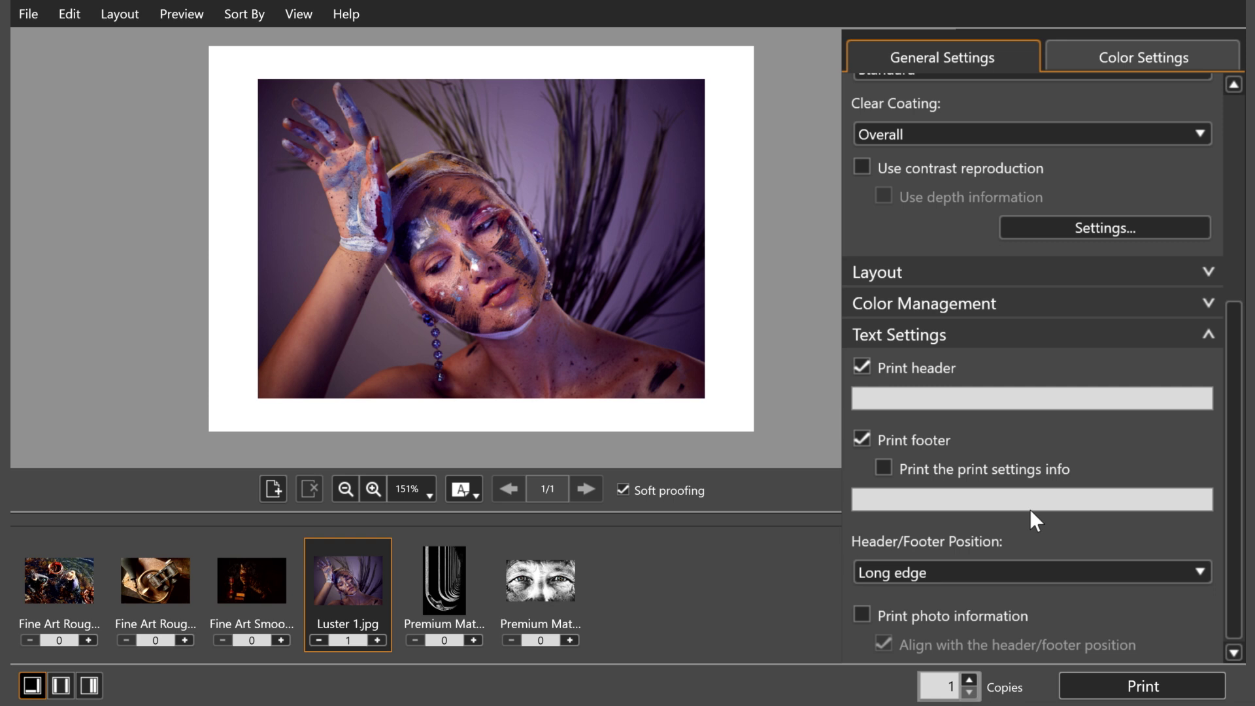
left_click(892, 475)
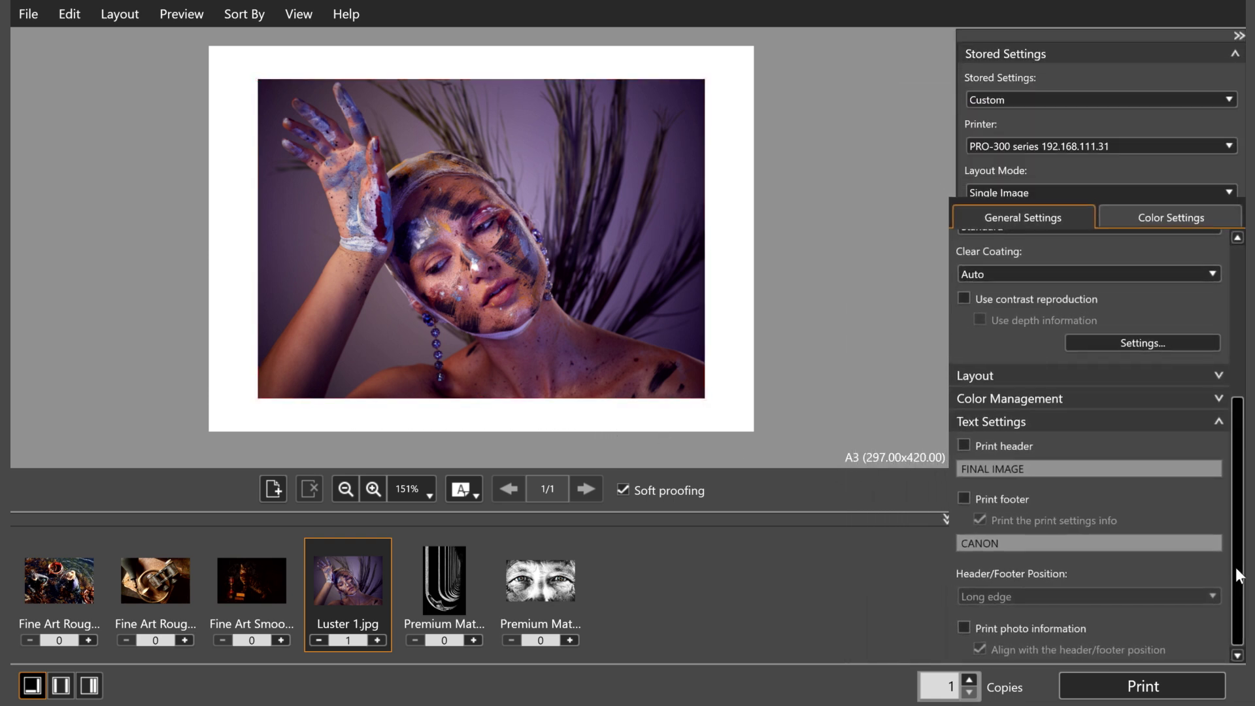
Turn soft proofing off to compare colours, then turn it back on
scroll(1235, 567, "up", 8)
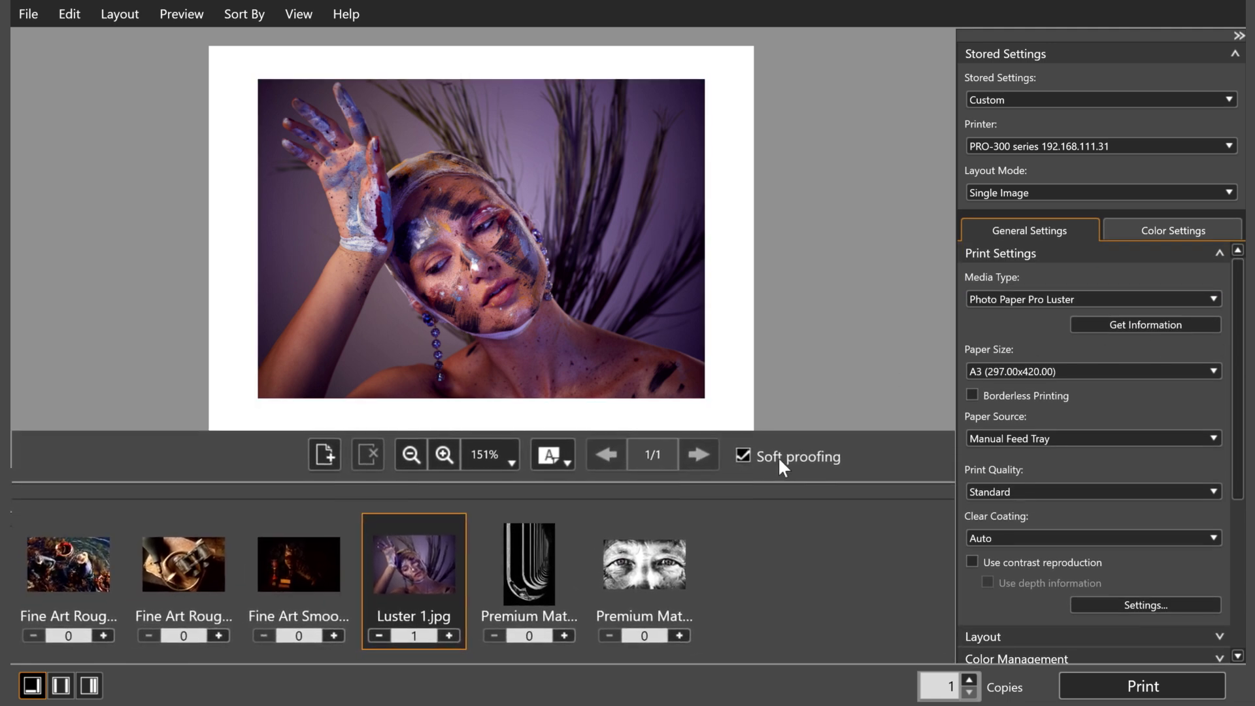
left_click(814, 459)
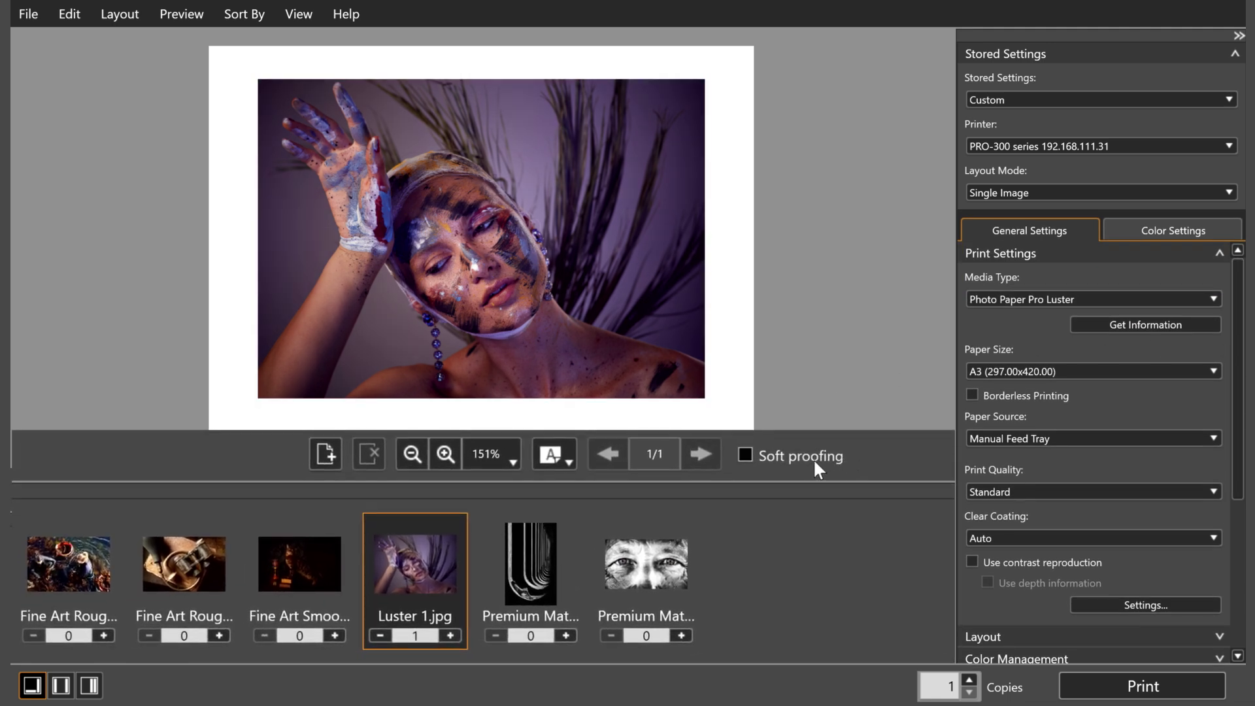
left_click(781, 455)
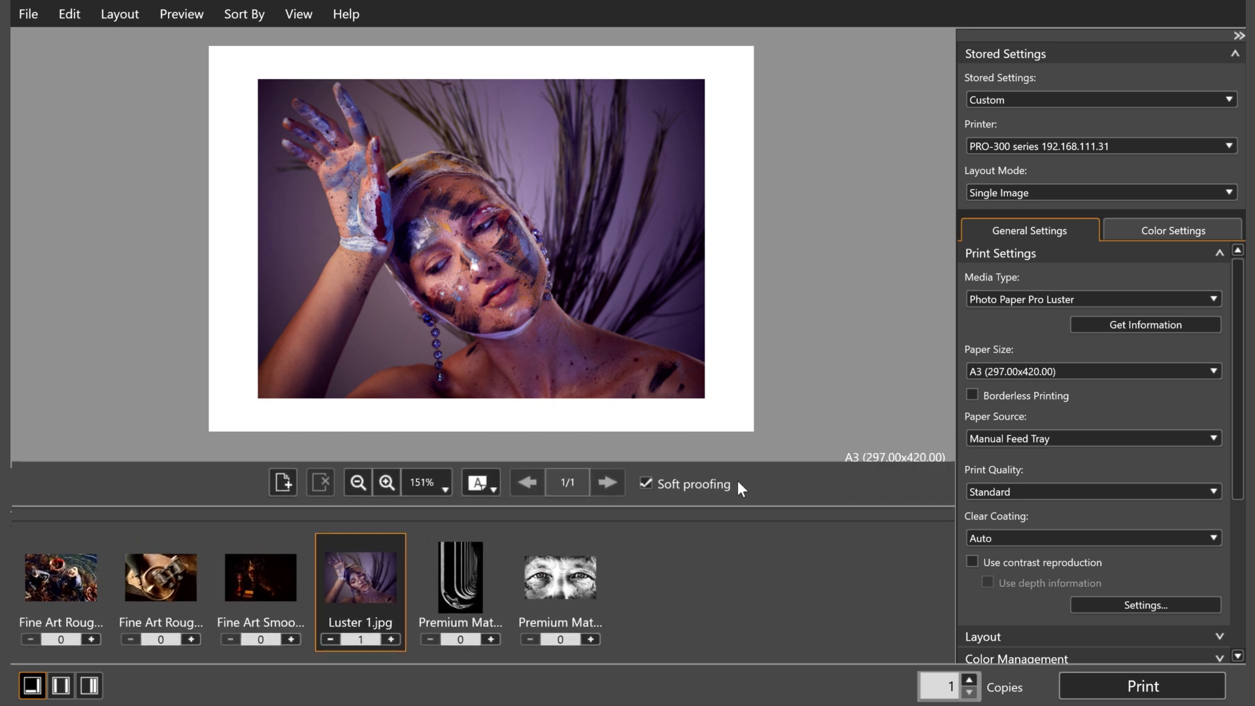
Try Photo Paper Pro Premium Matte A, return to Photo Paper Pro Luster, and enable Borderless Printing
left_click(1047, 302)
mouse_move(1026, 369)
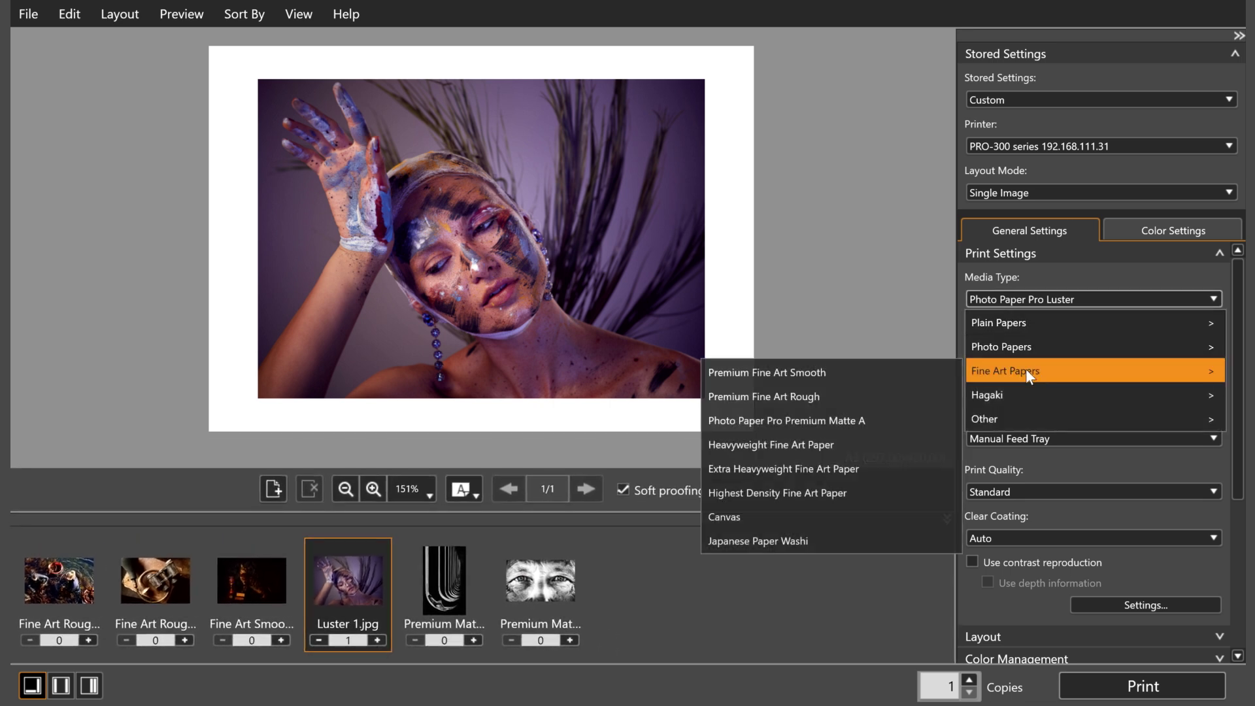
left_click(882, 419)
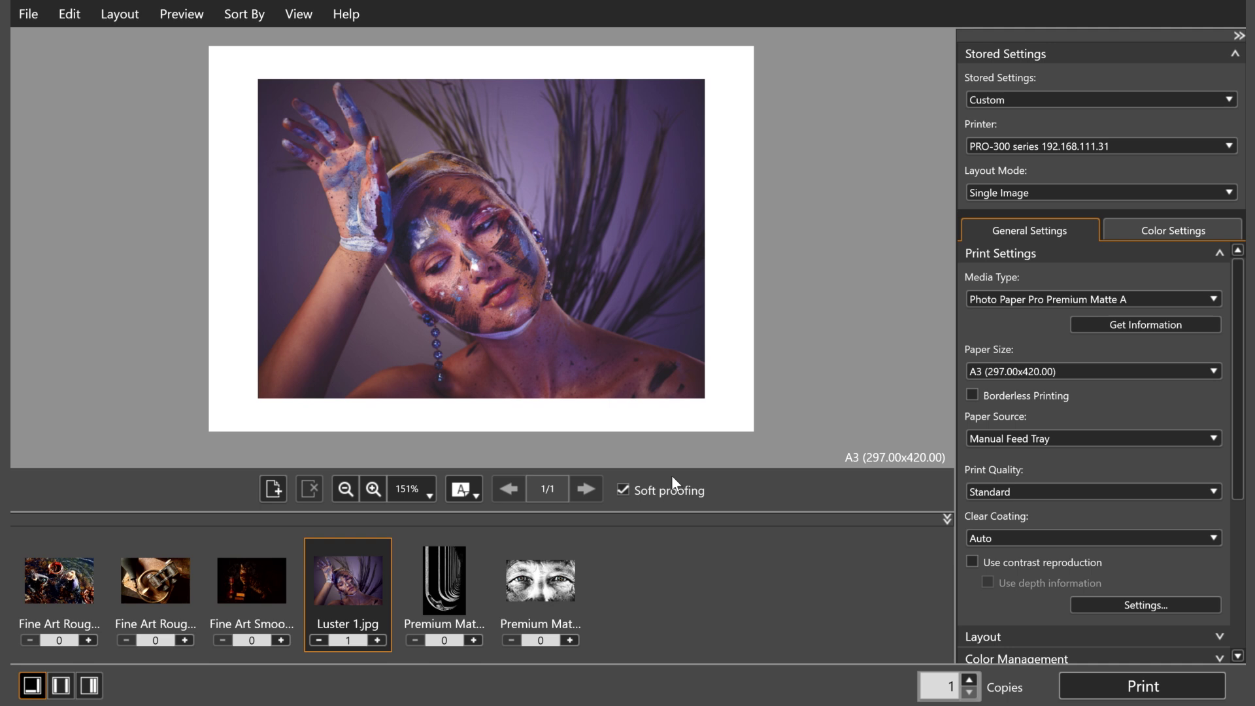
left_click(630, 487)
left_click(630, 487)
left_click(630, 487)
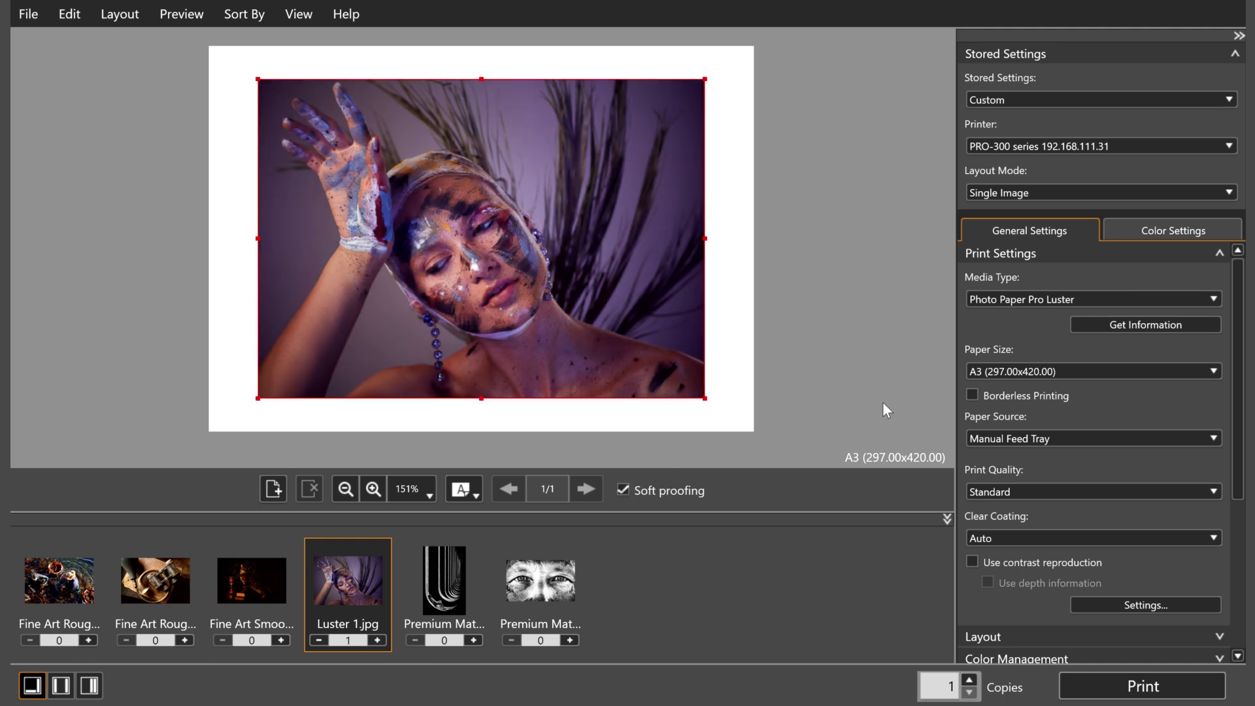
left_click(973, 395)
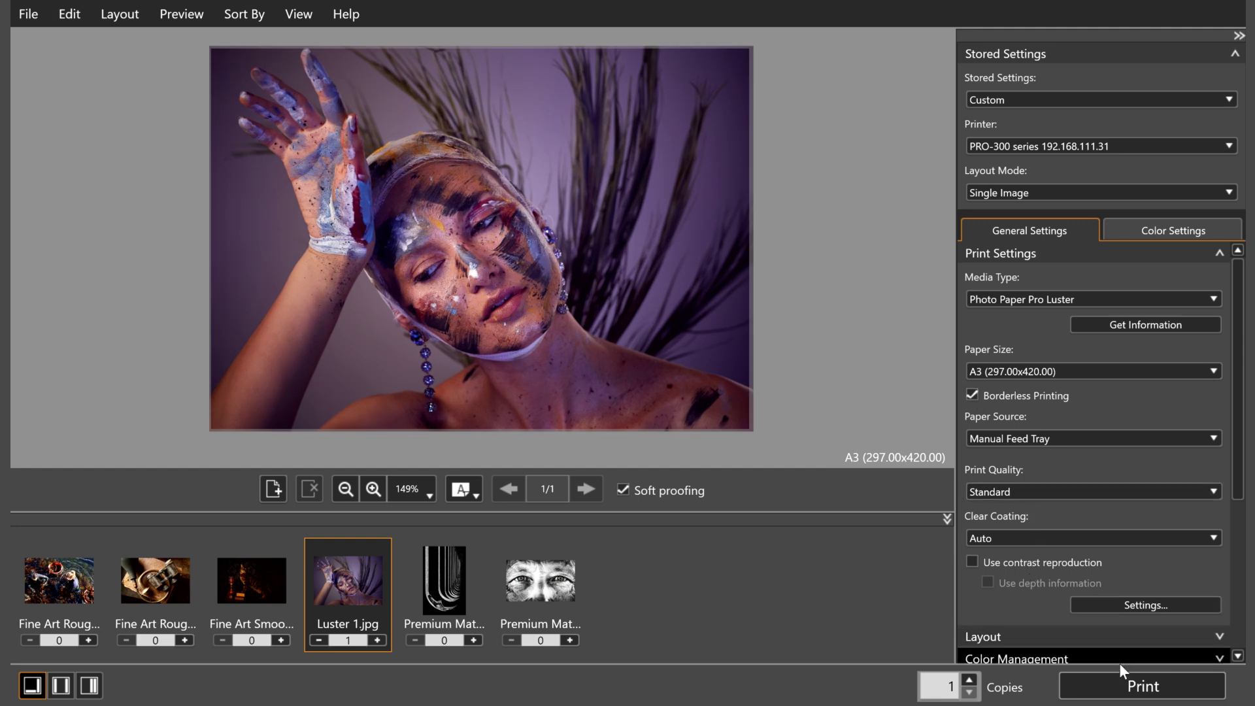